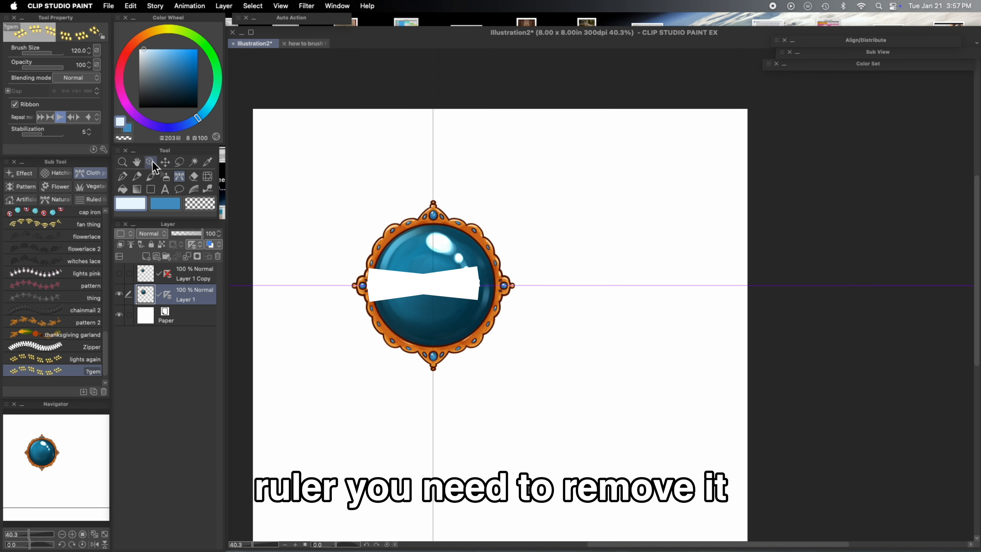
- Remove the ruler from the gem layer using the Object tool
click(151, 161)
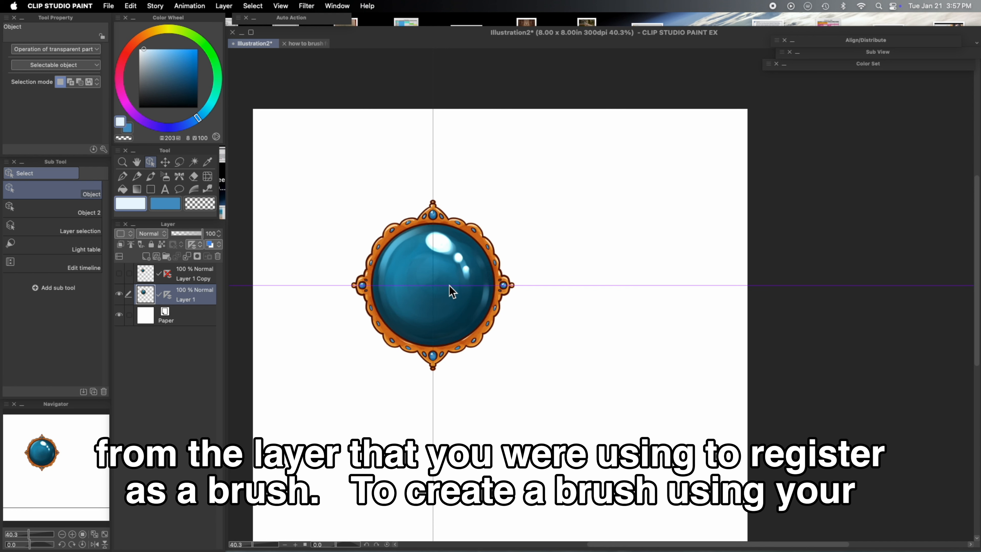
click(482, 284)
key(Delete)
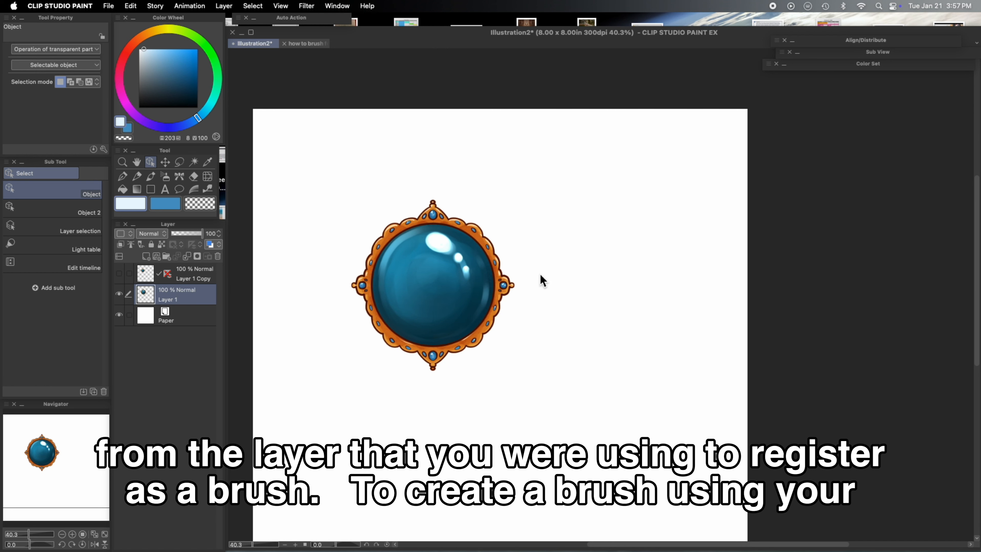
- Register the gem layer as an image material, enabling both brush tip shape and paper texture use
click(130, 6)
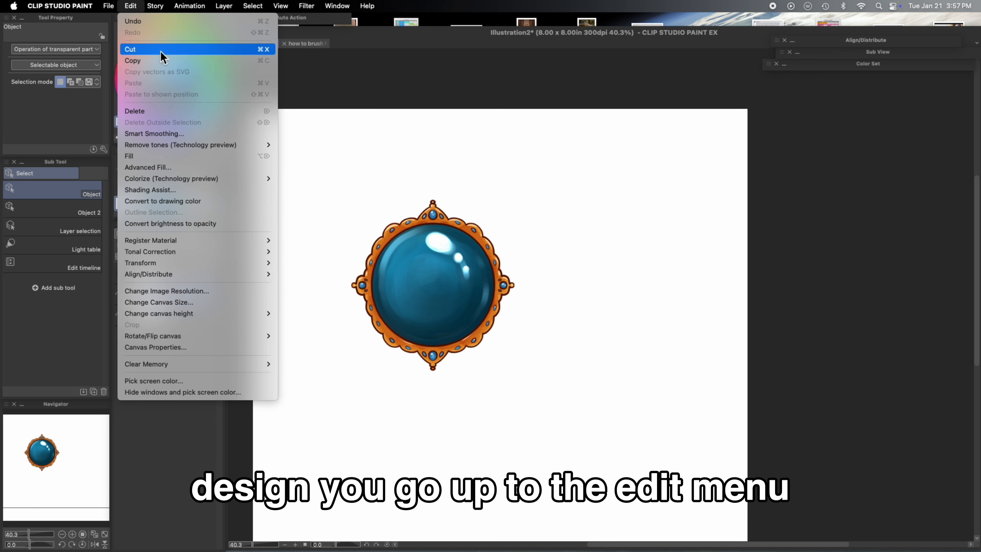
mouse_move(219, 241)
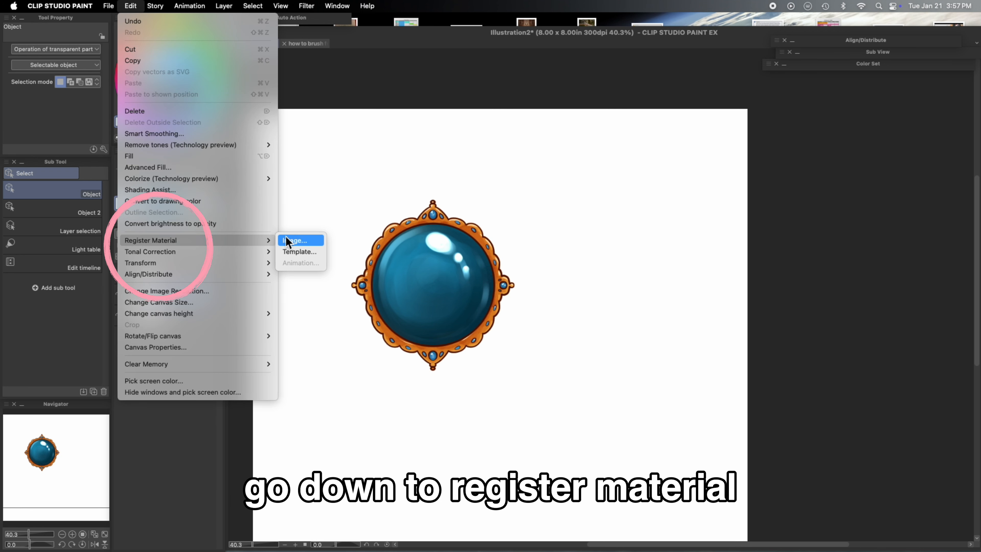
click(300, 241)
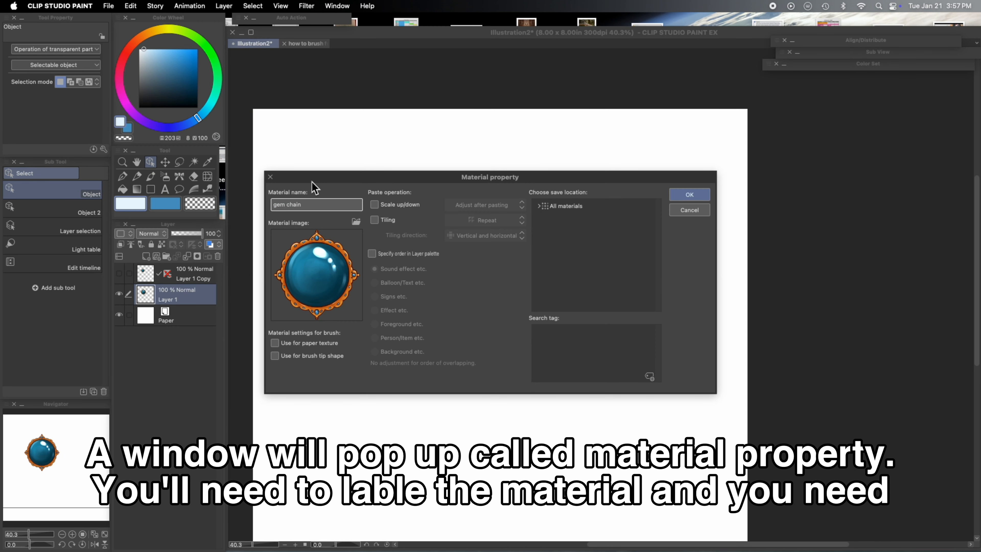
click(275, 356)
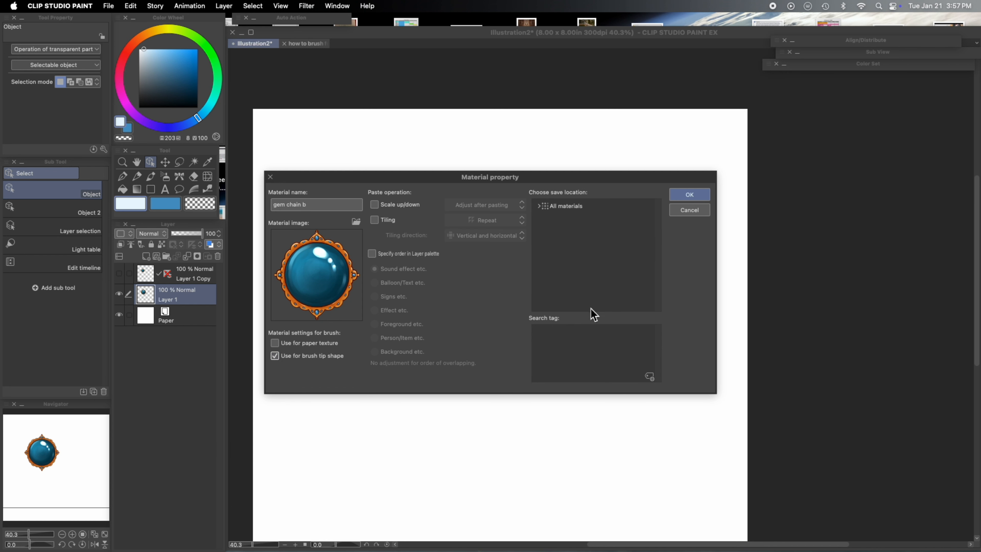
click(275, 344)
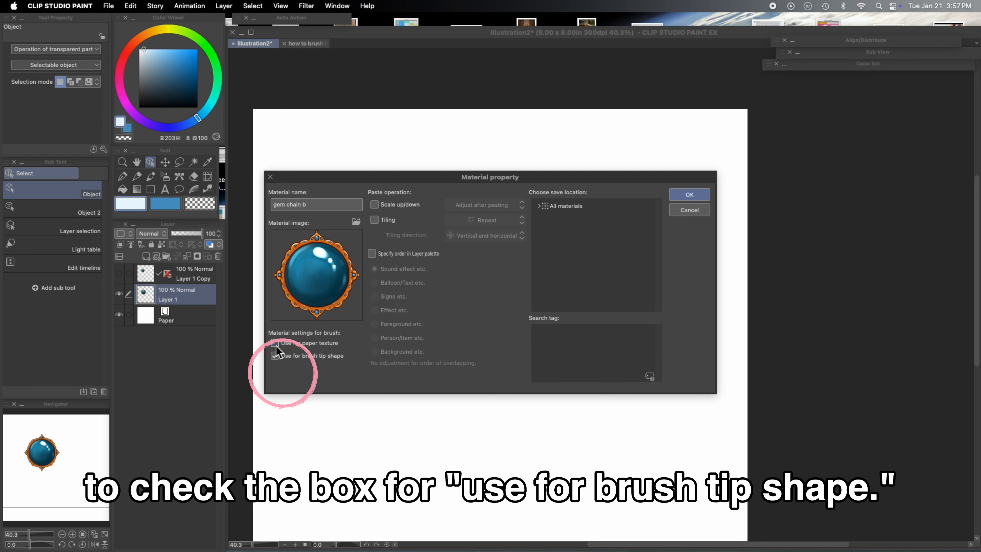
- Choose the Color pattern folder as the material's save location and confirm the registration
double_click(587, 207)
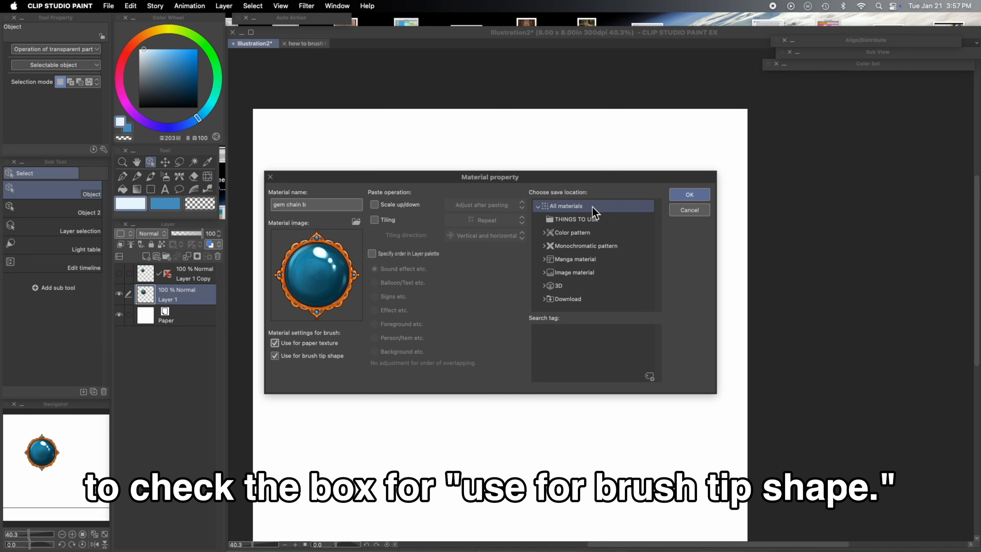
click(593, 232)
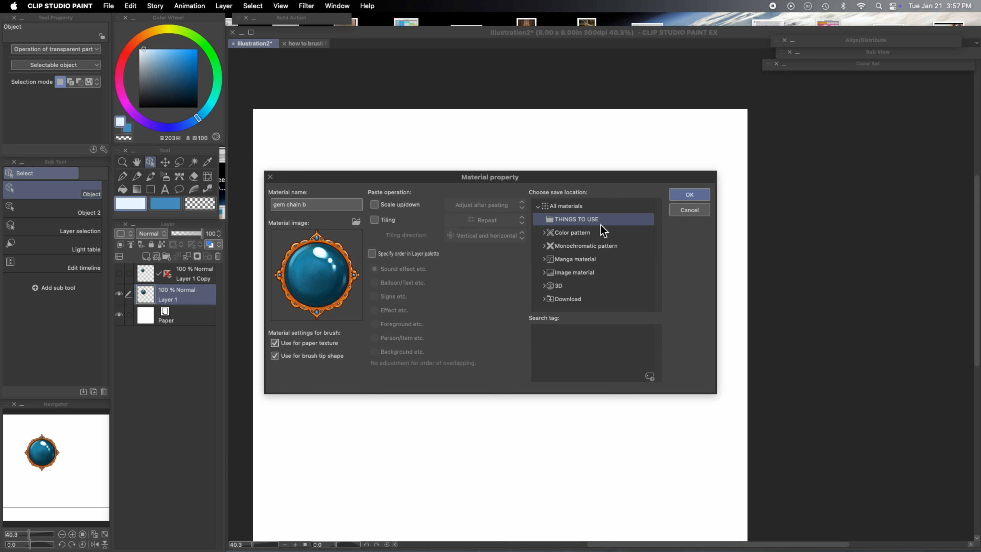
click(598, 233)
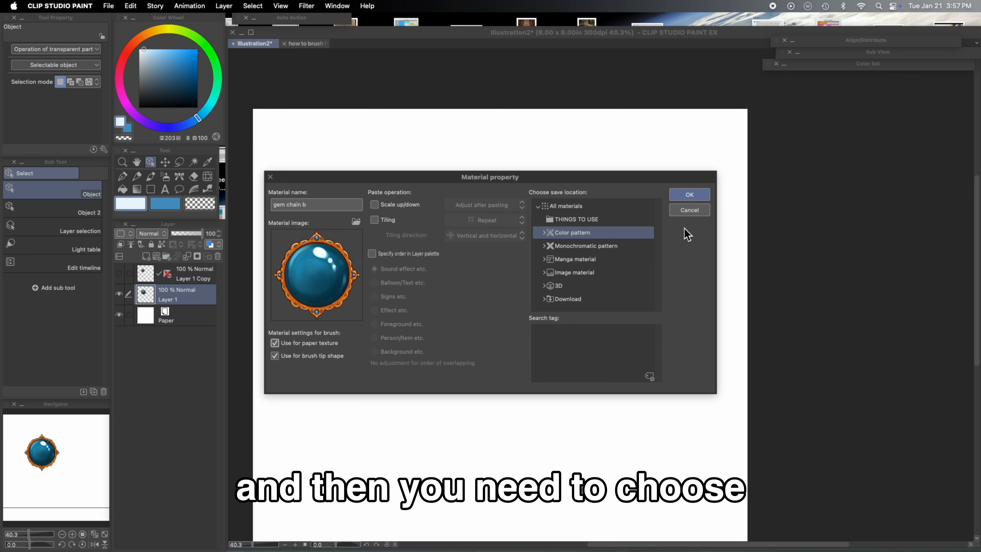
click(690, 195)
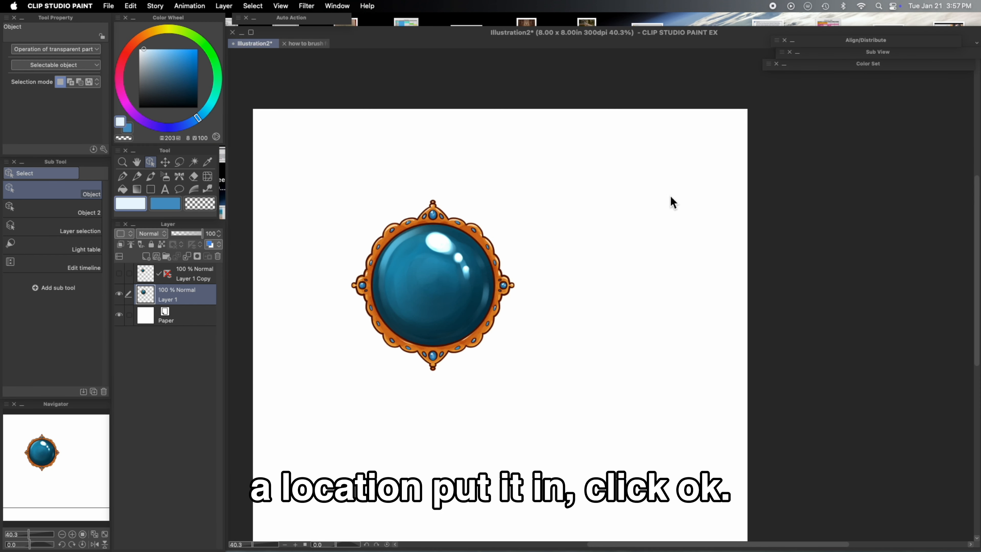
- Hide Layer 1 and create a new custom sub tool named Gem chain Blue
click(119, 293)
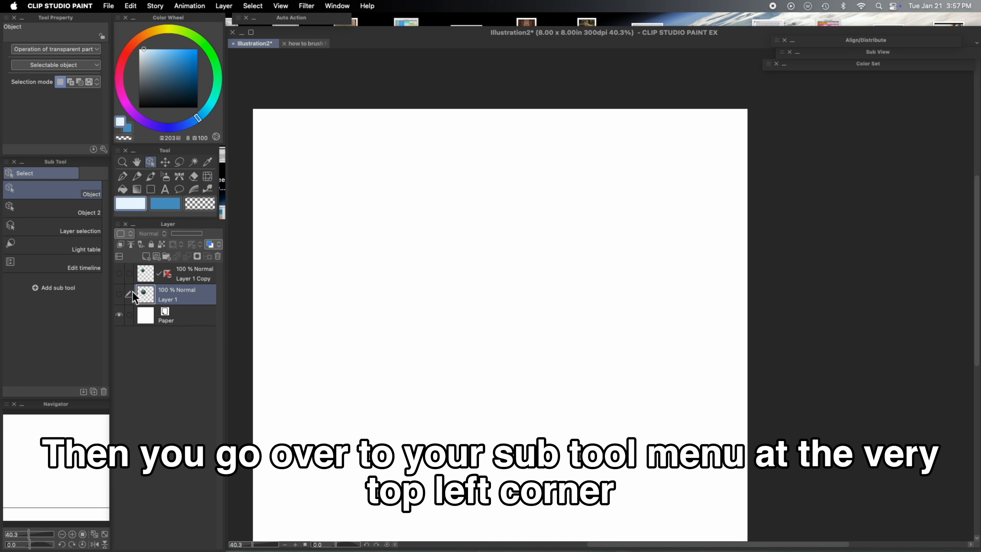
click(6, 161)
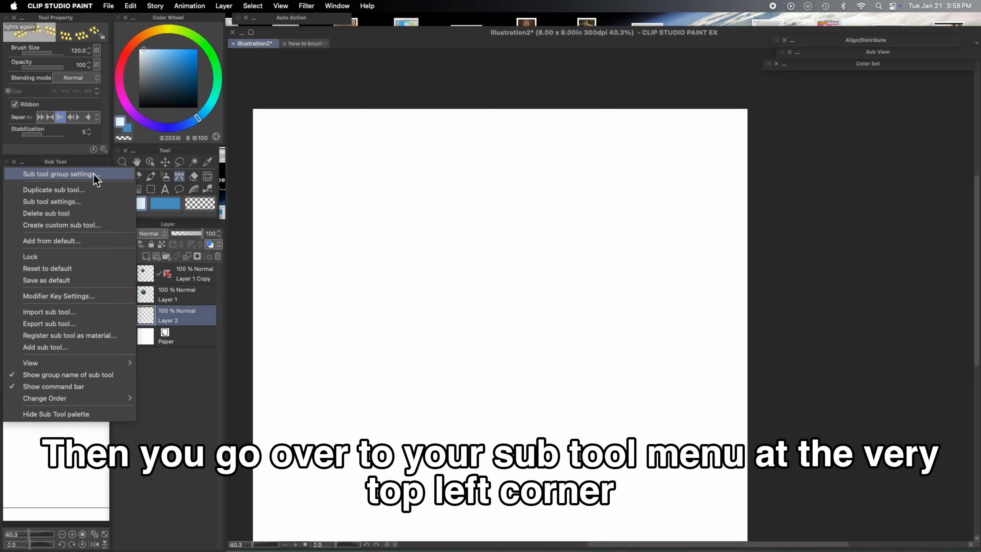
click(89, 228)
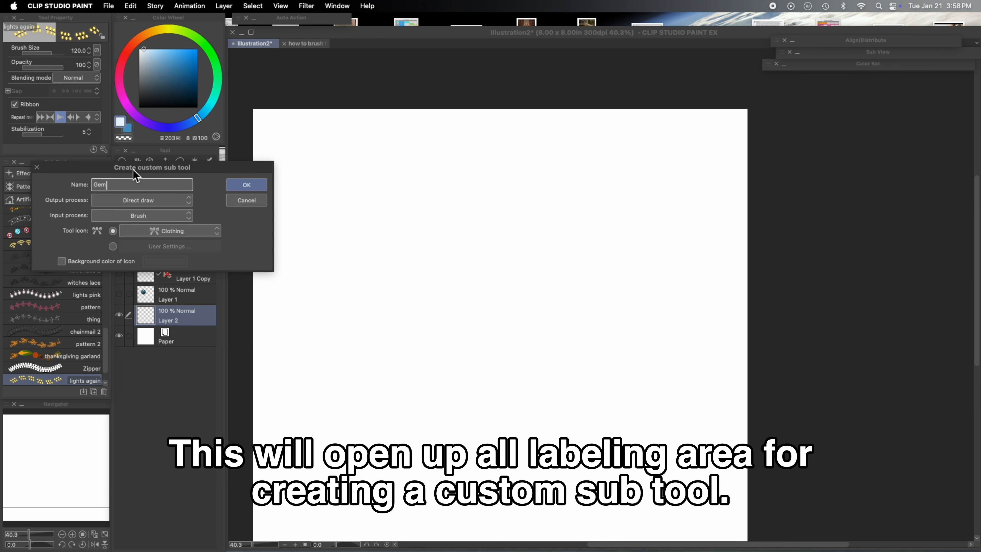
text(Gem chain Blue)
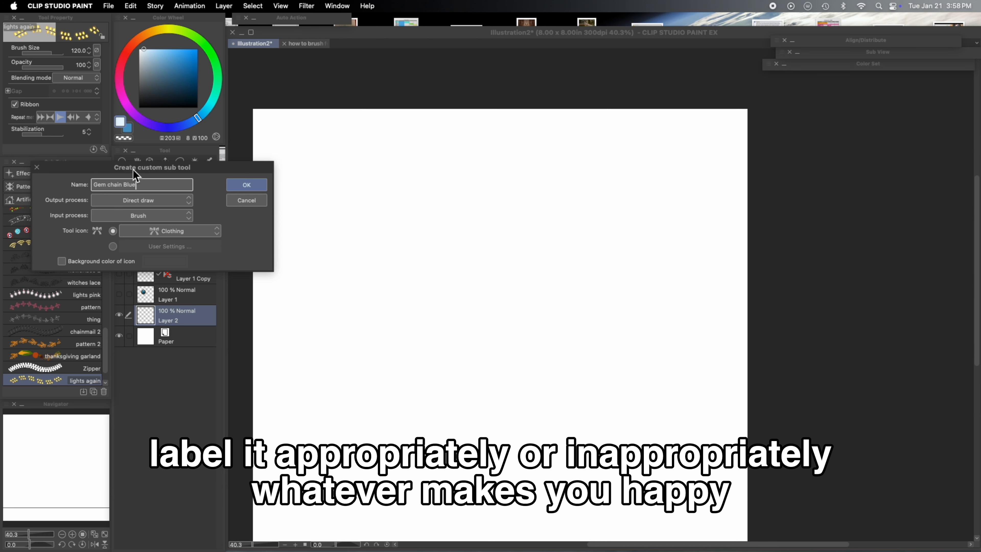
click(253, 188)
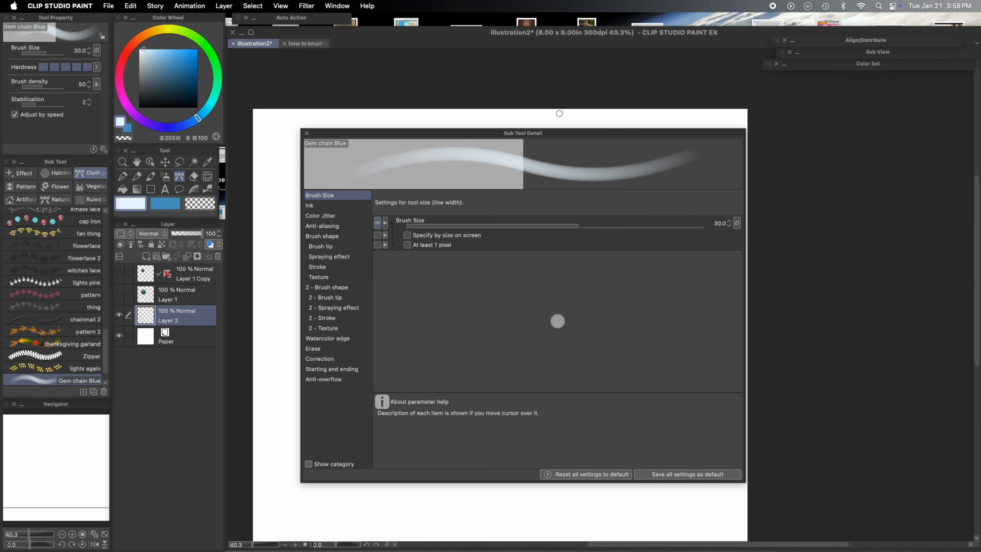
- Set the sub tool's brush tip to the material gem chain b, searching the materials for gem
click(326, 247)
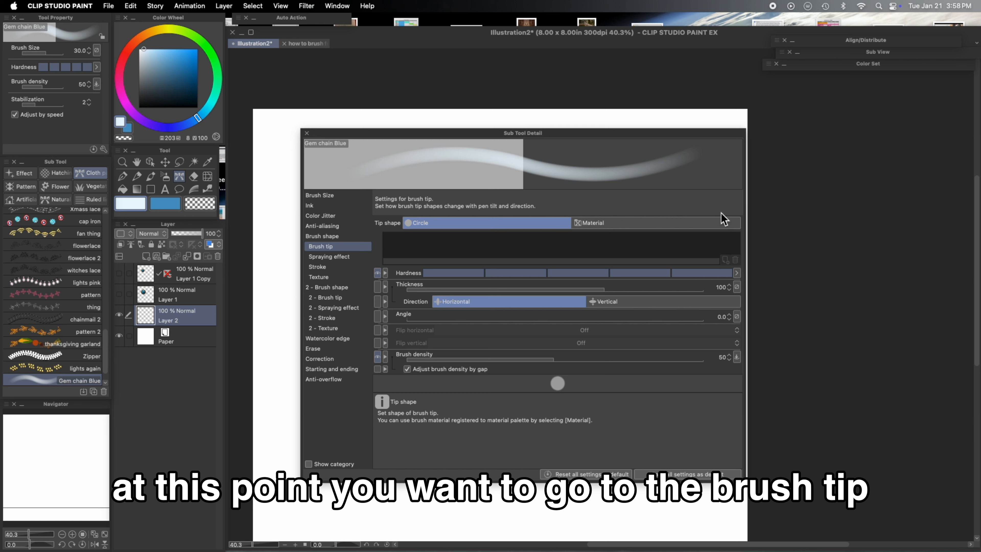
click(680, 223)
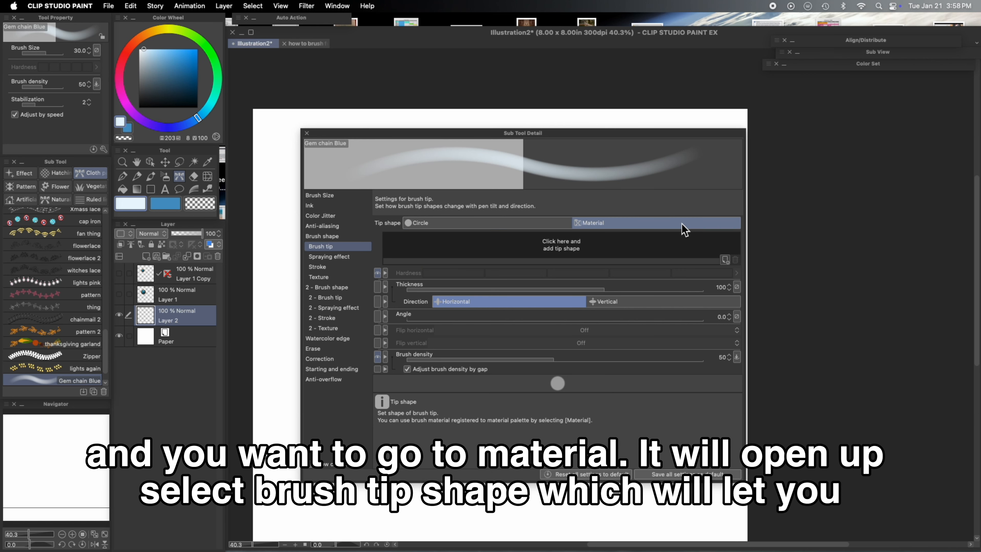
click(725, 260)
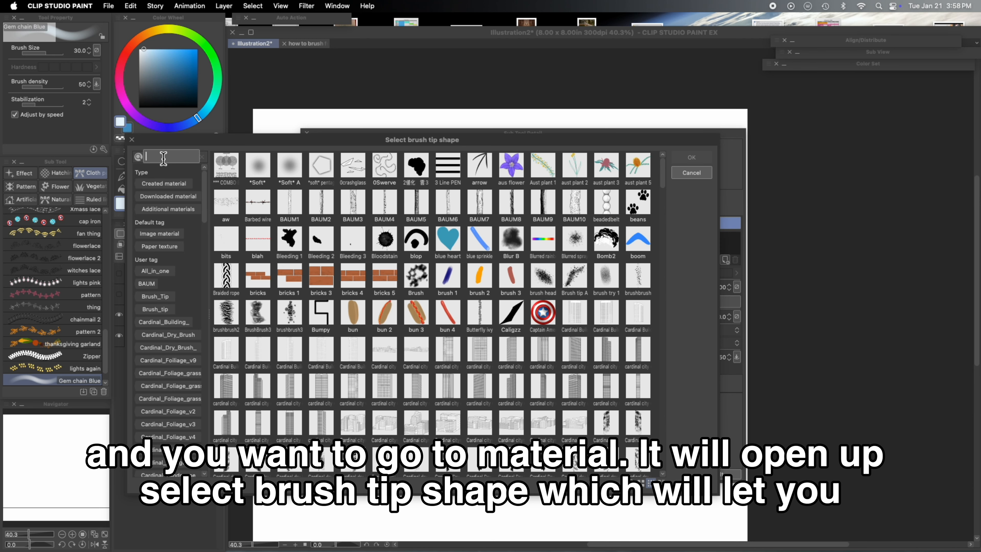
text(gem)
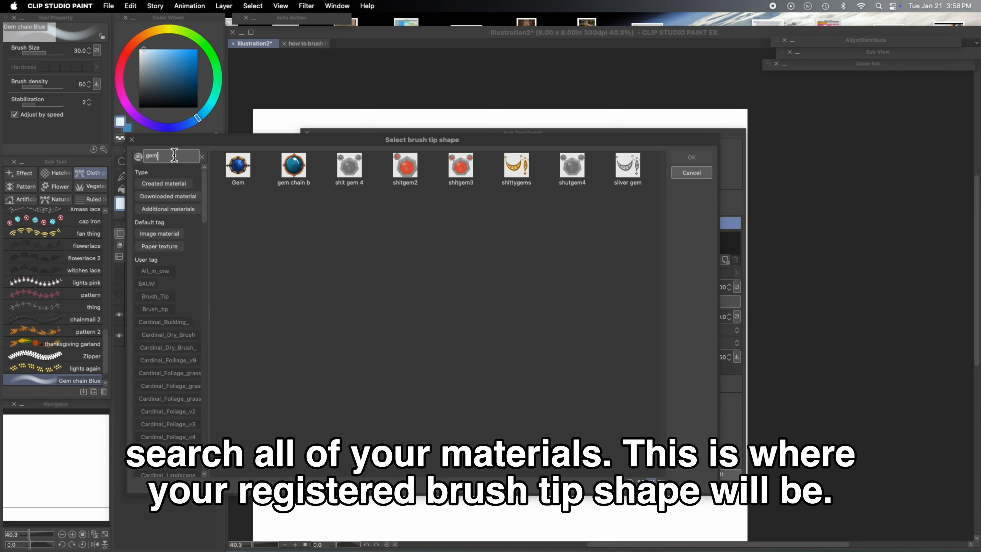
click(294, 166)
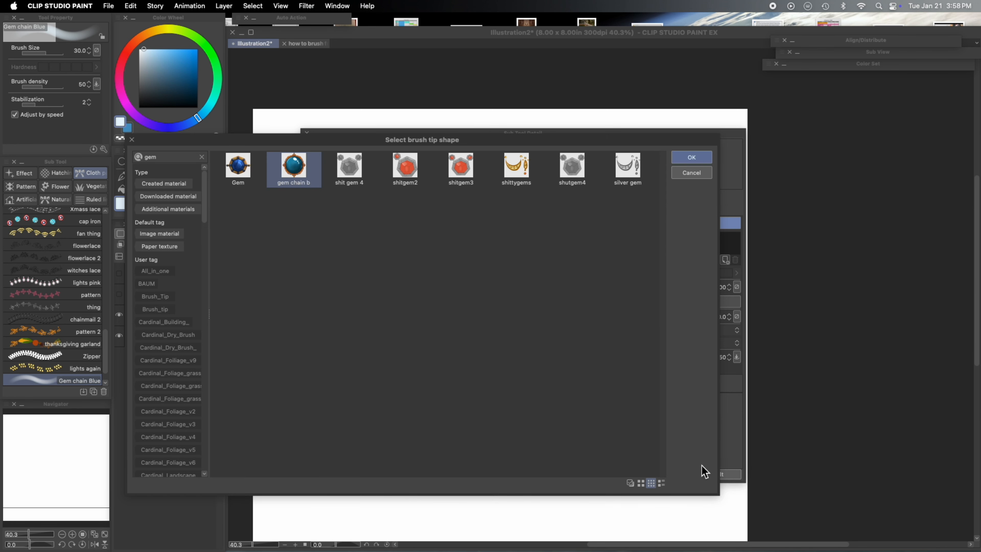
click(691, 157)
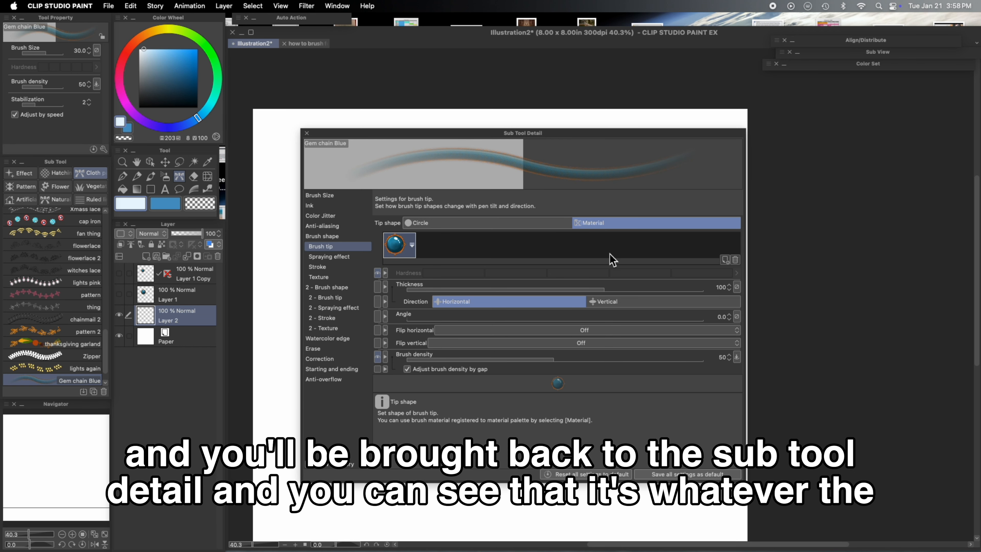
- Draw a test stroke on the canvas and delete it
drag(556, 142, 286, 161)
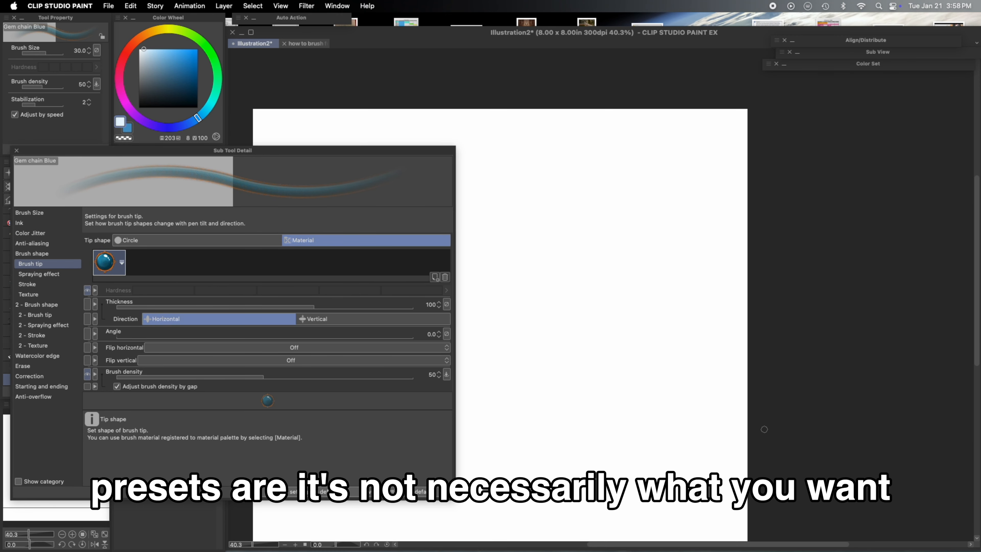
drag(784, 546, 742, 547)
mouse_move(598, 211)
mouse_down()
mouse_move(625, 248)
mouse_move(699, 275)
mouse_move(634, 342)
mouse_move(734, 373)
mouse_move(715, 399)
mouse_up()
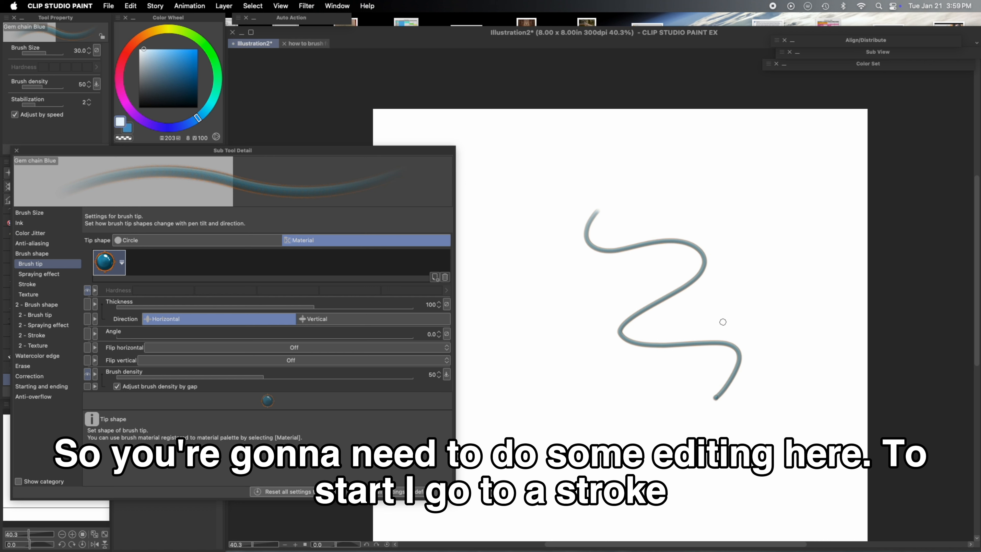
key(Delete)
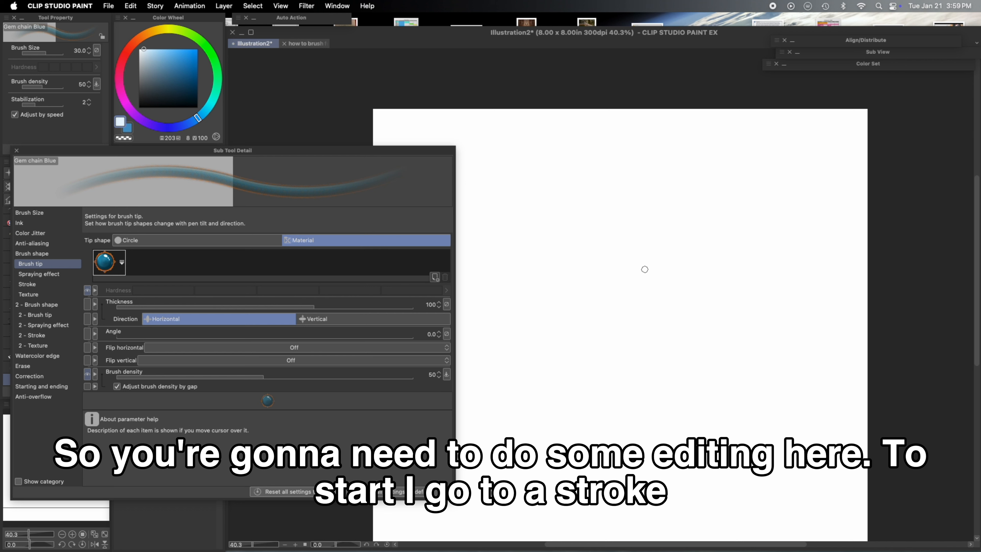
- Enable Ribbon in the stroke settings and increase the brush size to 60
click(47, 285)
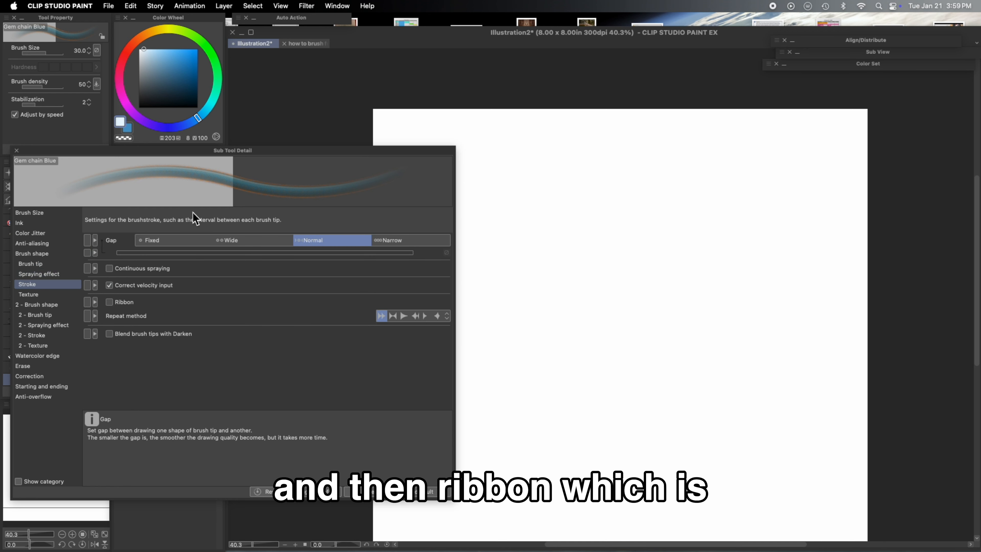
click(110, 302)
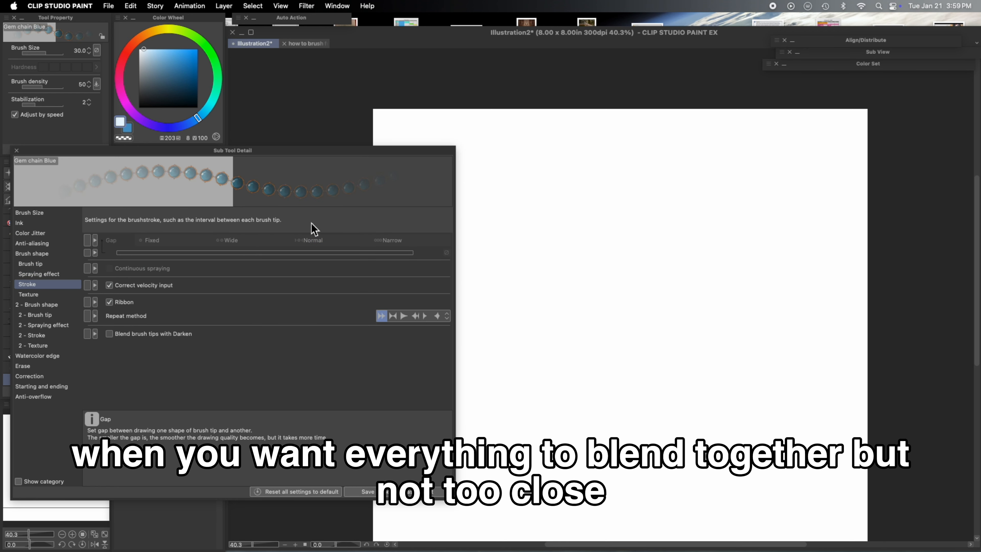
key(bracketright)
key(bracketright)
key(bracketright)
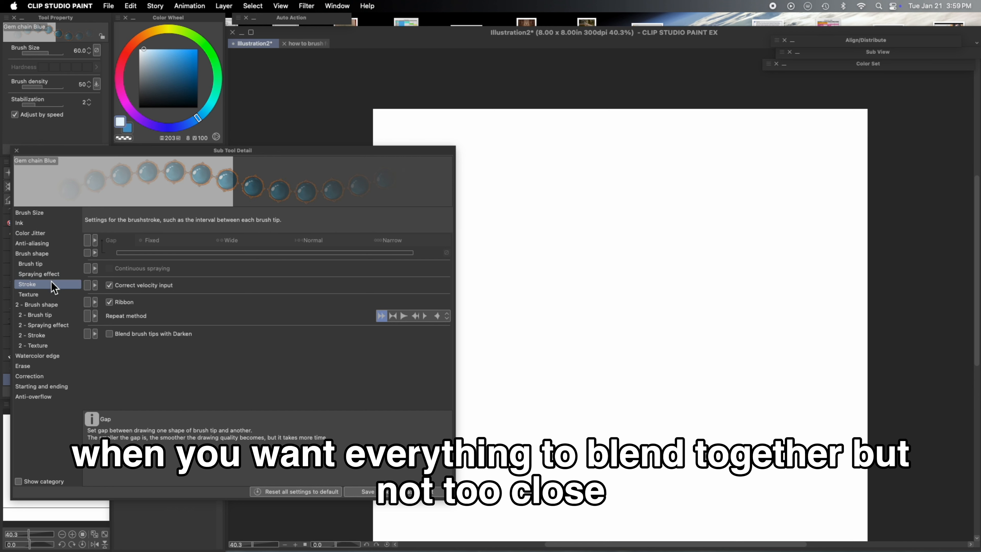
- Review the brush size and ink settings, draw a test chain stroke, and undo it
click(51, 215)
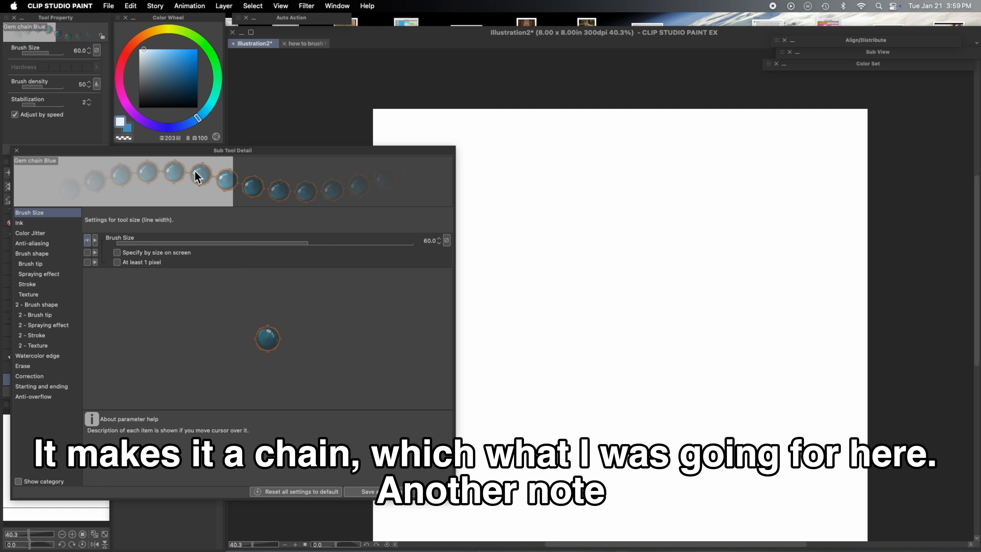
click(44, 223)
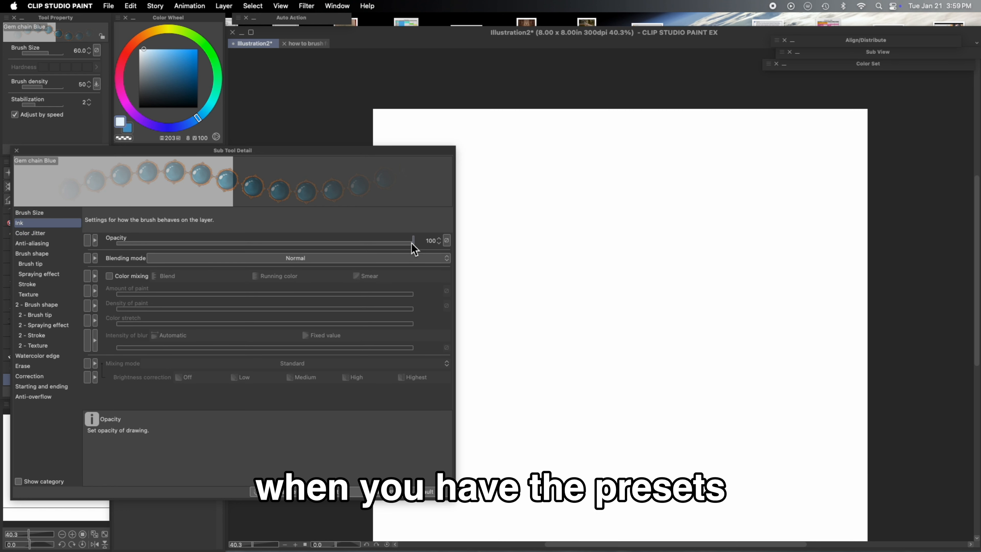
mouse_move(514, 216)
mouse_down()
mouse_move(631, 226)
mouse_move(634, 340)
mouse_move(695, 422)
mouse_move(722, 433)
mouse_up()
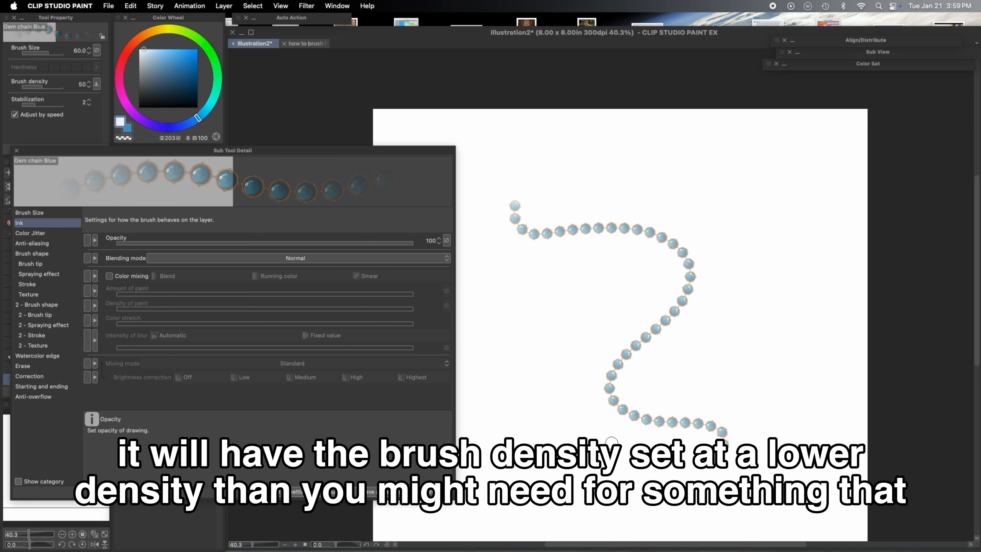
key(super+z)
- Set the brush tip's brush density to 100 and close the Sub Tool Detail dialog
drag(340, 150, 614, 124)
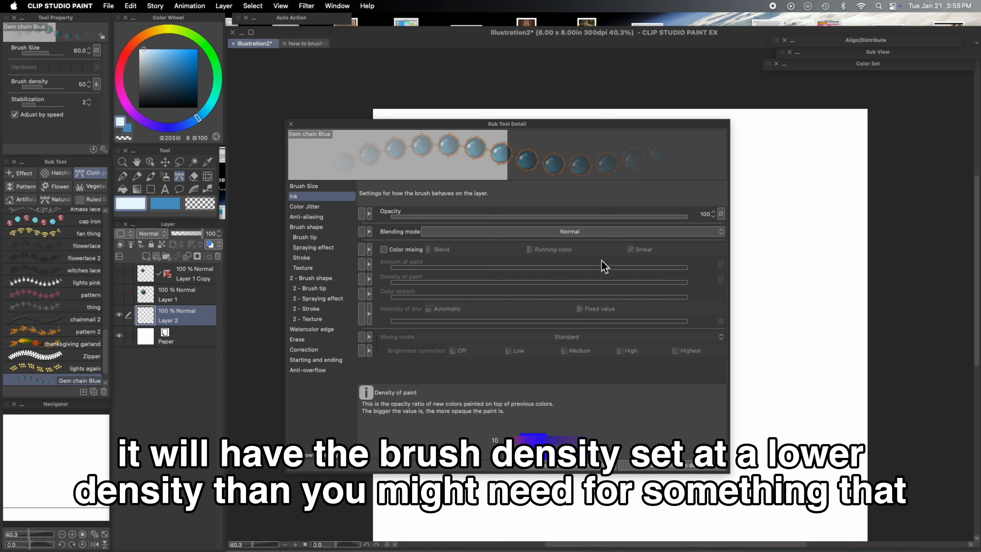
click(290, 124)
click(165, 292)
click(103, 148)
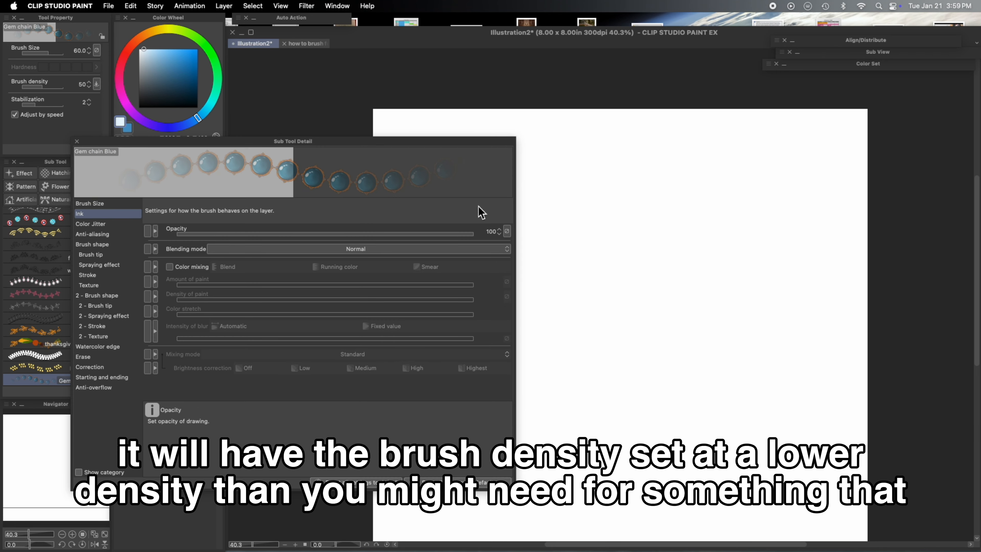
click(104, 275)
click(103, 255)
drag(357, 366, 490, 365)
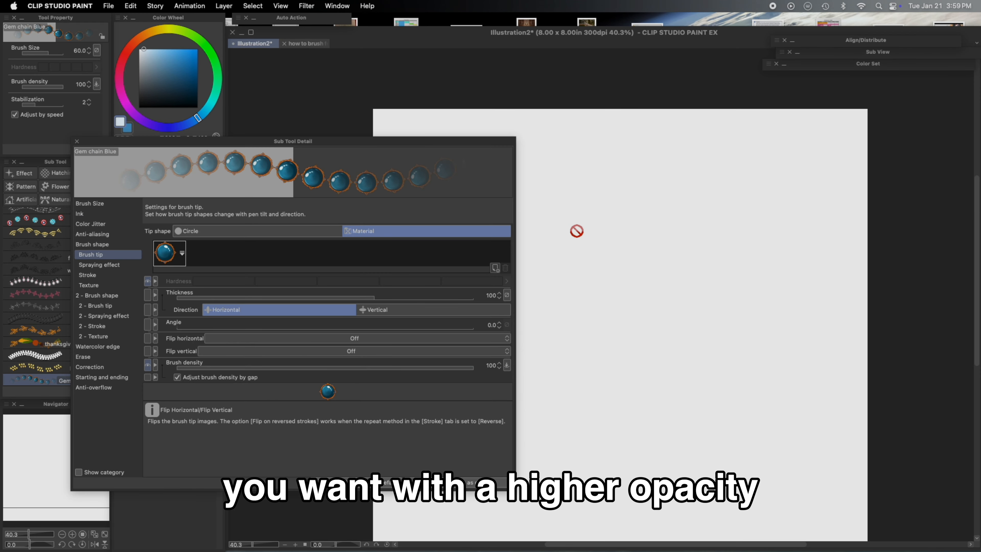
click(77, 141)
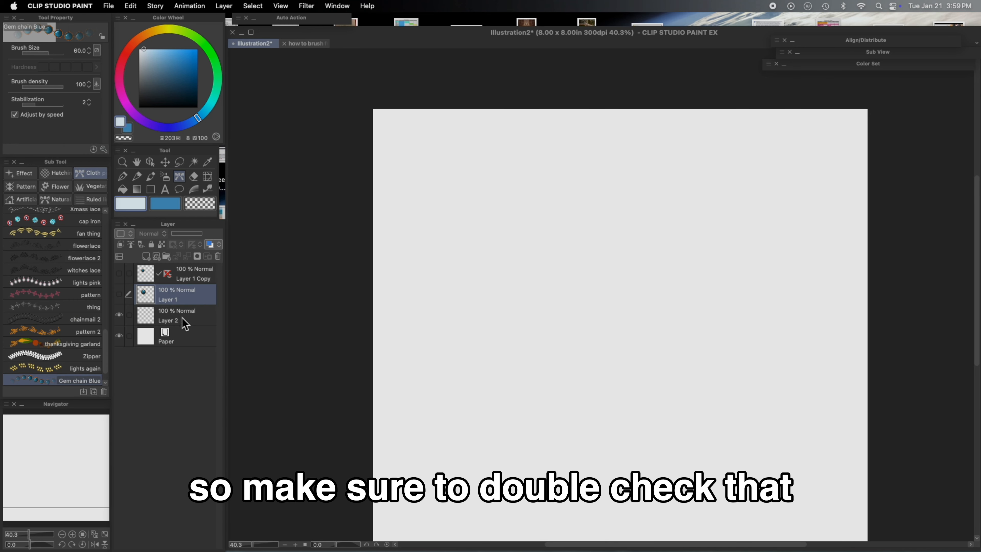
- Draw a diagonal gem chain stroke across the canvas on Layer 2
click(185, 319)
mouse_move(427, 180)
mouse_down()
mouse_move(463, 221)
mouse_move(693, 270)
mouse_move(618, 383)
mouse_move(528, 472)
mouse_move(784, 496)
mouse_up()
scroll(756, 219, up, 4)
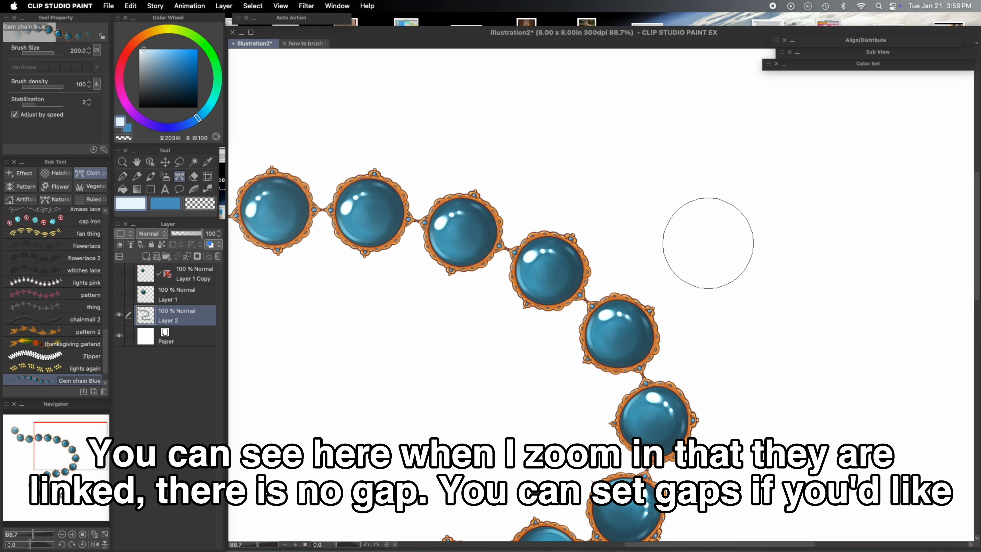
scroll(707, 242, up, 1)
scroll(707, 242, up, 1)
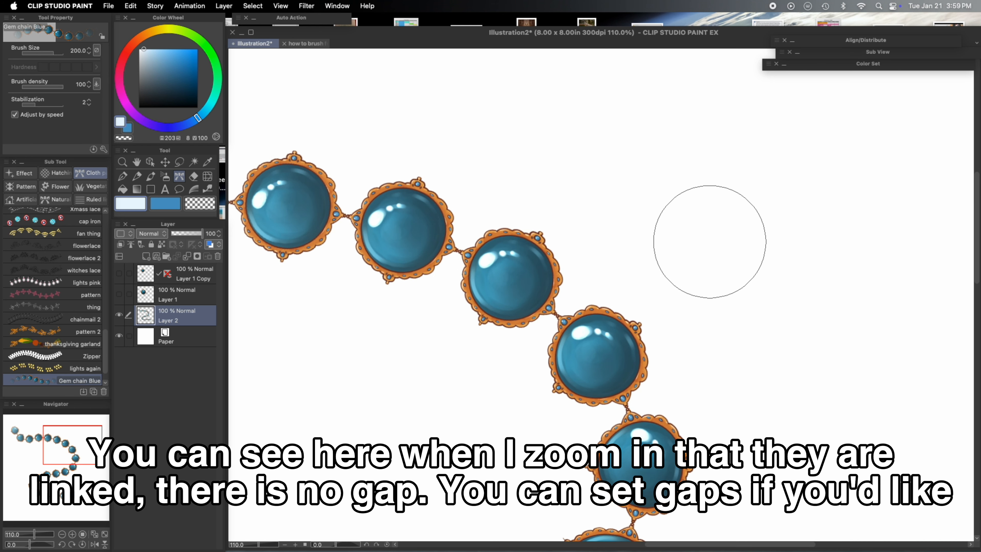
scroll(710, 242, up, 4)
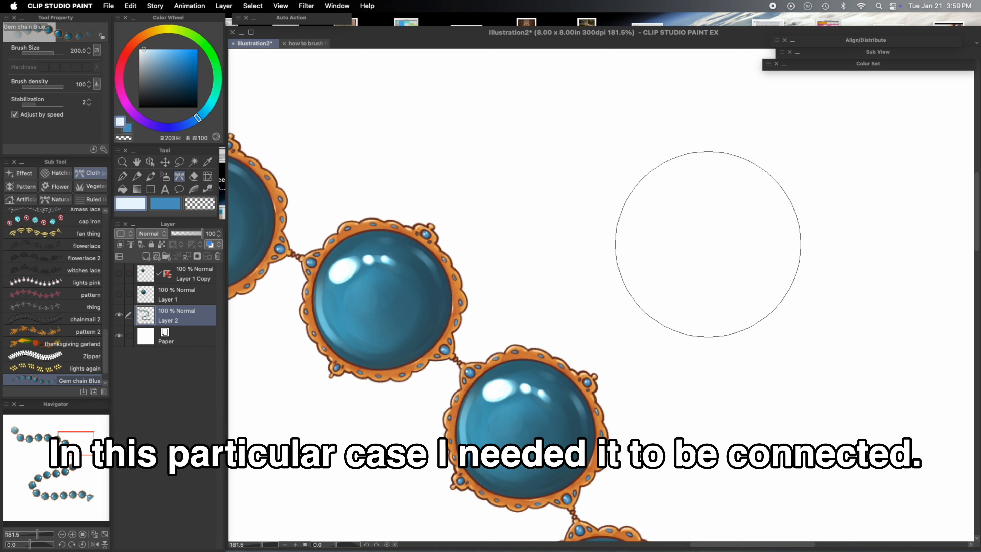
scroll(707, 244, down, 10)
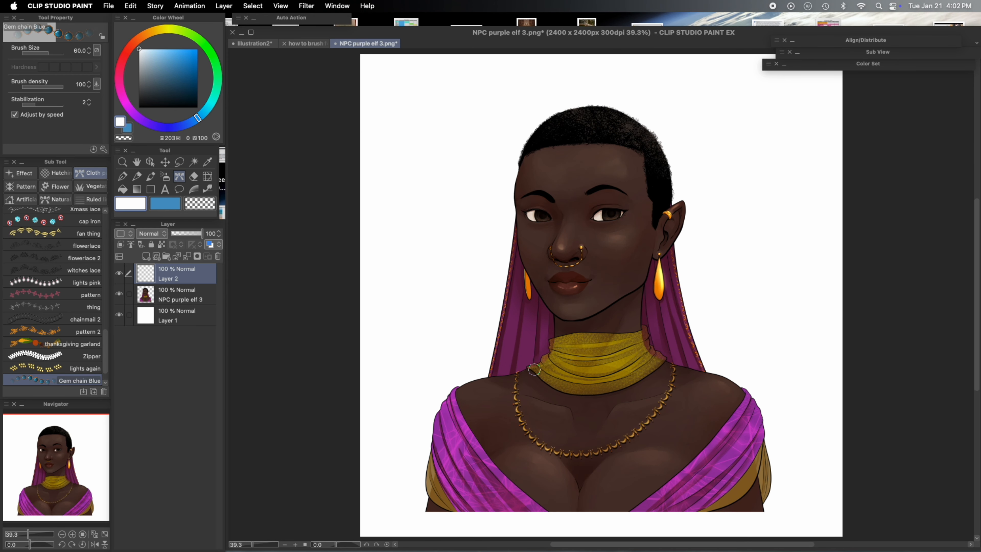
- Draw two gem chain necklaces and a headband on the elf portrait with the Gem chain Blue brush
mouse_move(528, 371)
mouse_down()
mouse_move(641, 402)
mouse_move(667, 369)
mouse_up()
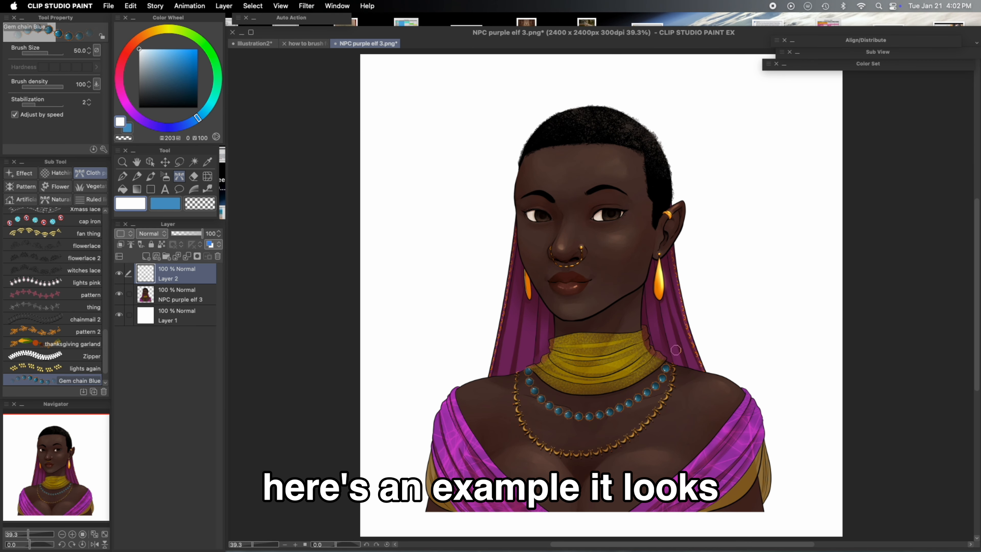
mouse_move(517, 168)
mouse_down()
mouse_move(633, 162)
mouse_move(672, 183)
mouse_up()
mouse_move(510, 381)
mouse_down()
mouse_move(648, 452)
mouse_move(686, 367)
mouse_up()
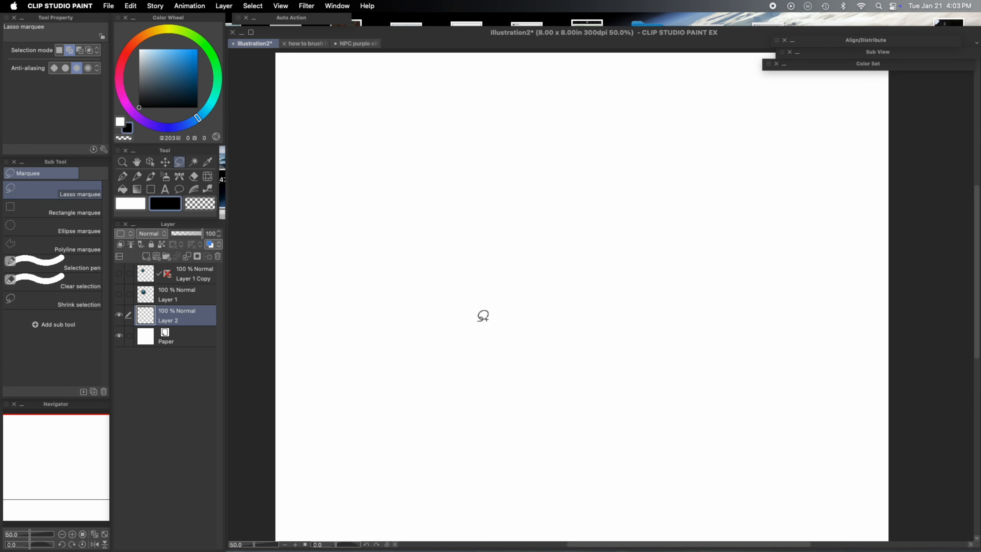
- Back in Illustration2, paint a curved blob stroke with the Wet blotting ink brush and deselect it
mouse_move(450, 179)
mouse_down()
mouse_move(600, 335)
mouse_move(618, 311)
mouse_move(552, 290)
mouse_move(468, 190)
mouse_move(461, 257)
mouse_up()
click(179, 176)
click(20, 173)
click(53, 53)
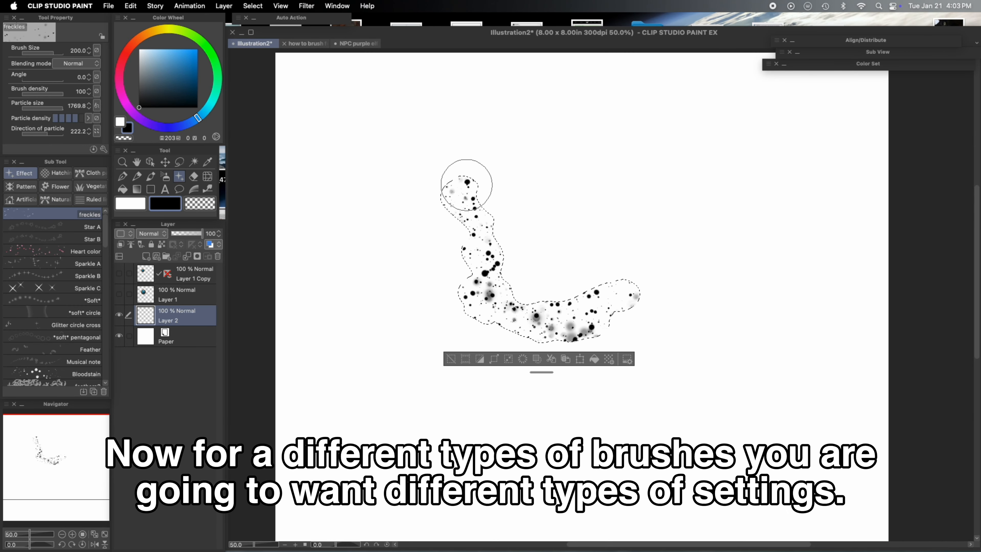
click(151, 176)
click(91, 173)
click(52, 369)
mouse_move(463, 189)
mouse_down()
mouse_move(566, 299)
mouse_move(508, 293)
mouse_move(589, 308)
mouse_move(620, 296)
mouse_up()
key(super+d)
- Register the blob stroke as an image material named paint blob scoop, enabled for brush tip shape, in All materials
click(130, 6)
mouse_move(210, 242)
click(296, 241)
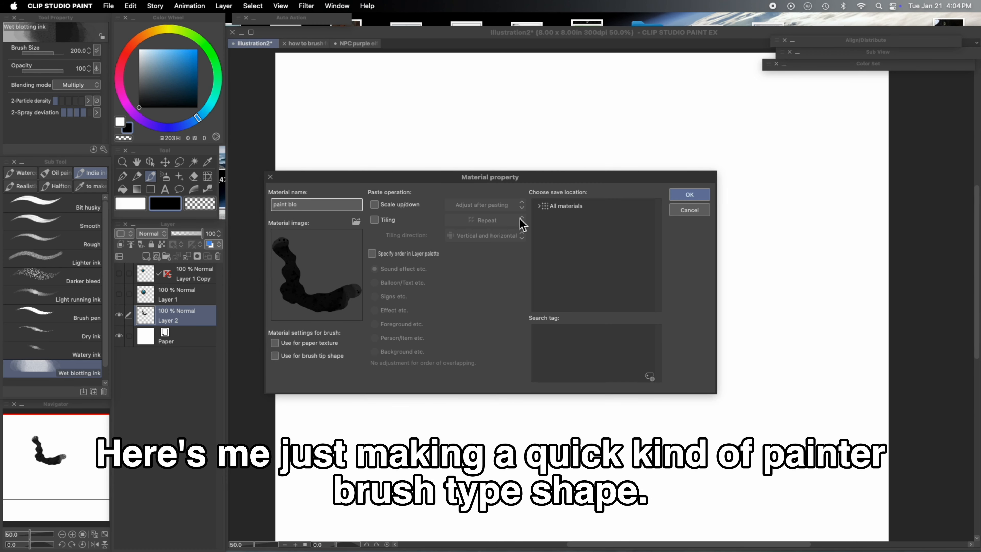
click(284, 356)
click(539, 206)
click(578, 221)
click(578, 232)
click(692, 197)
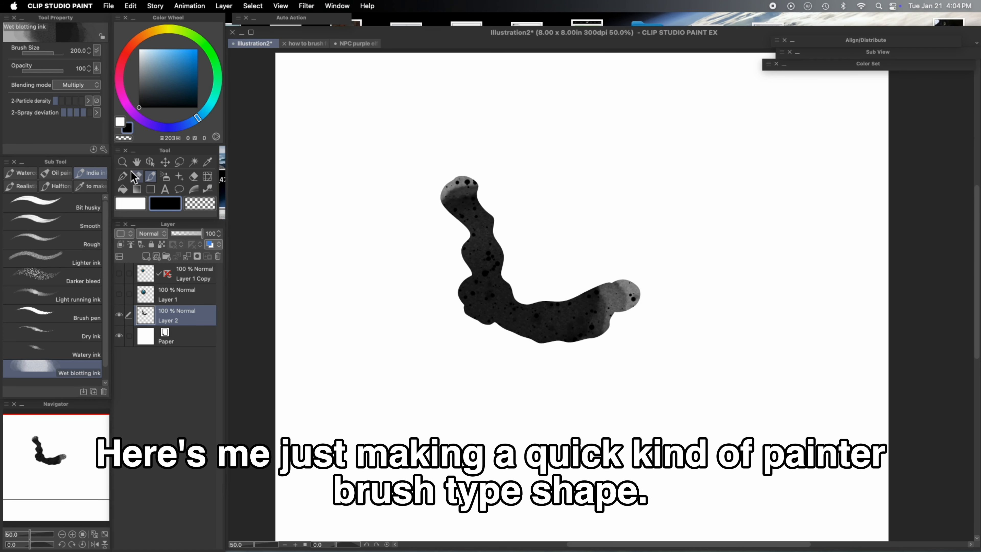
- Duplicate the Wet blotting ink sub tool as Wet blotting scoop brush
click(94, 392)
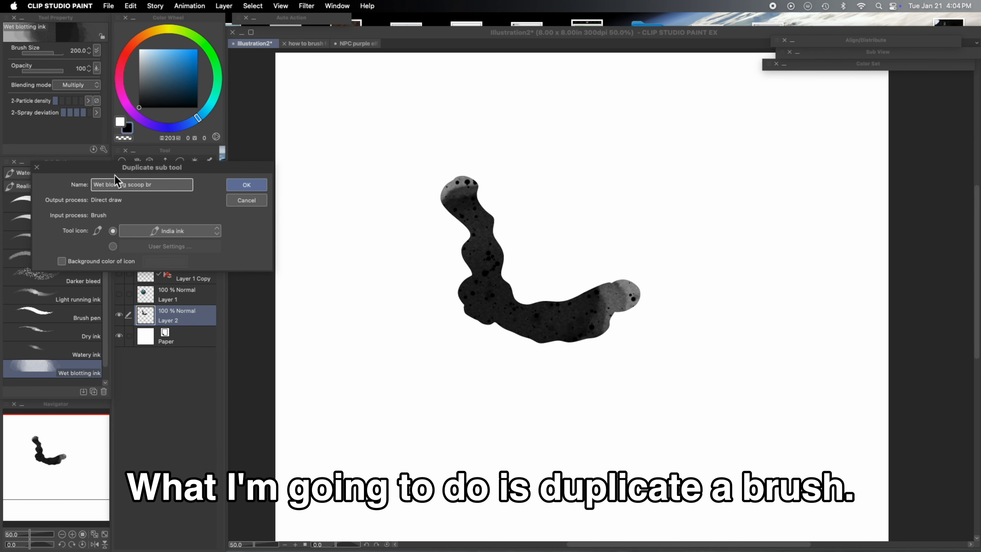
key(Return)
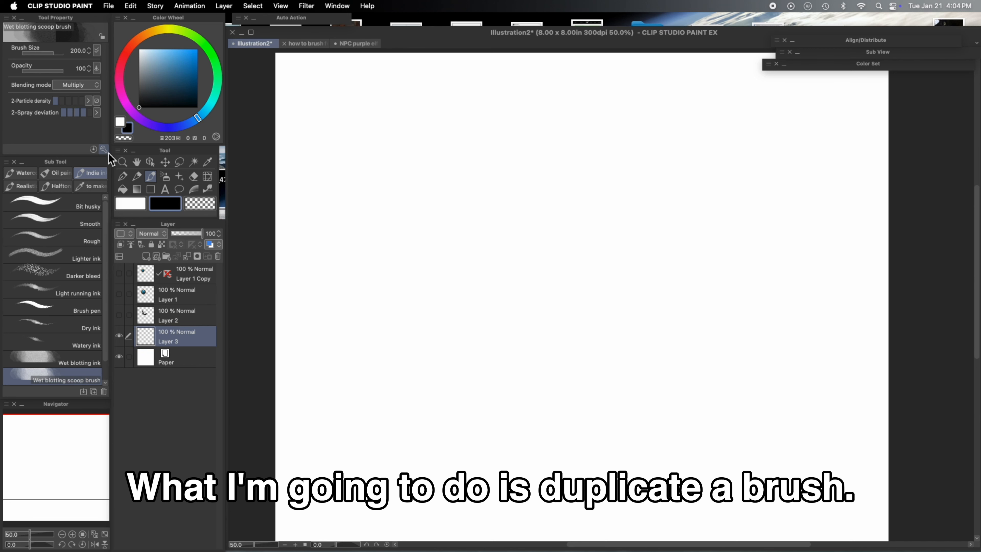
- Replace the new sub tool's brush tip shape with the paint blob scoop material
click(103, 149)
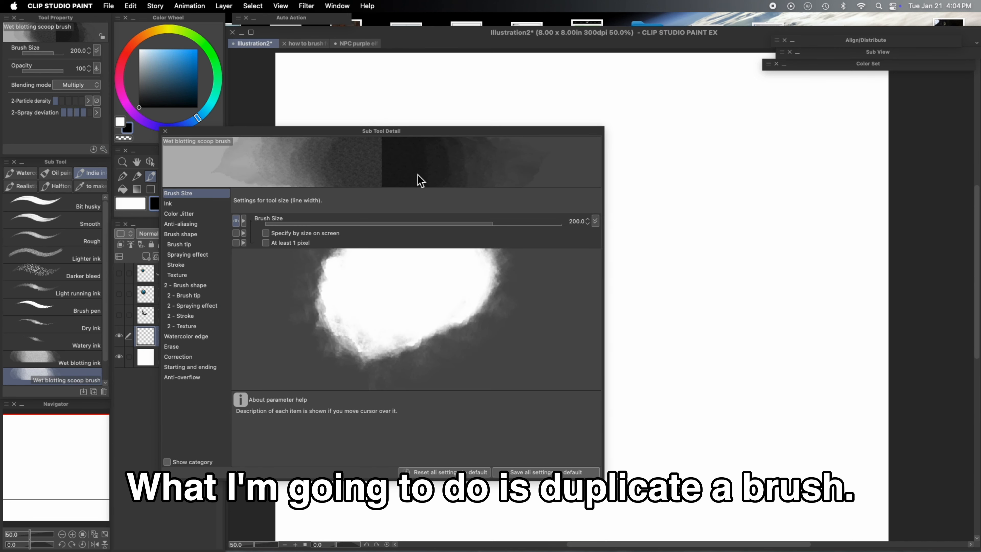
click(218, 244)
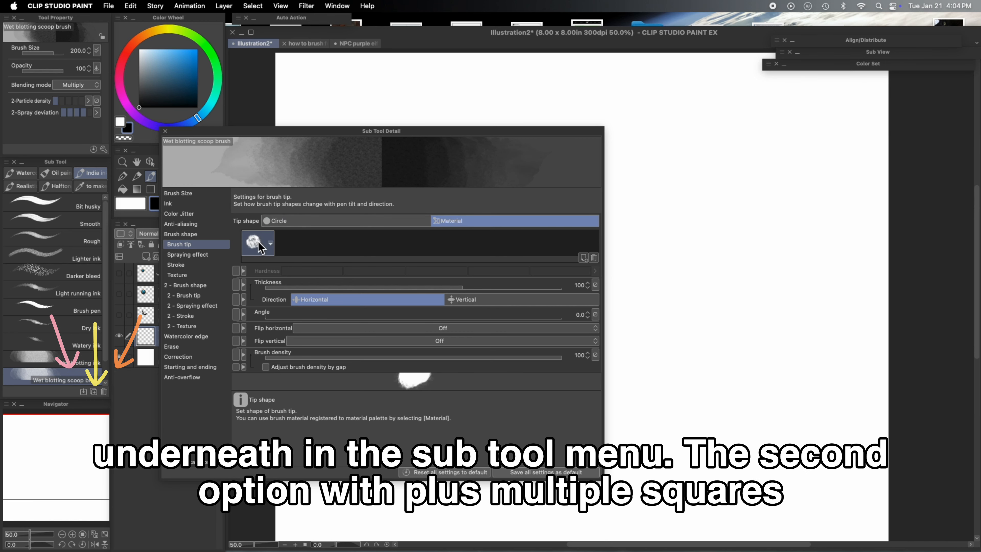
click(594, 257)
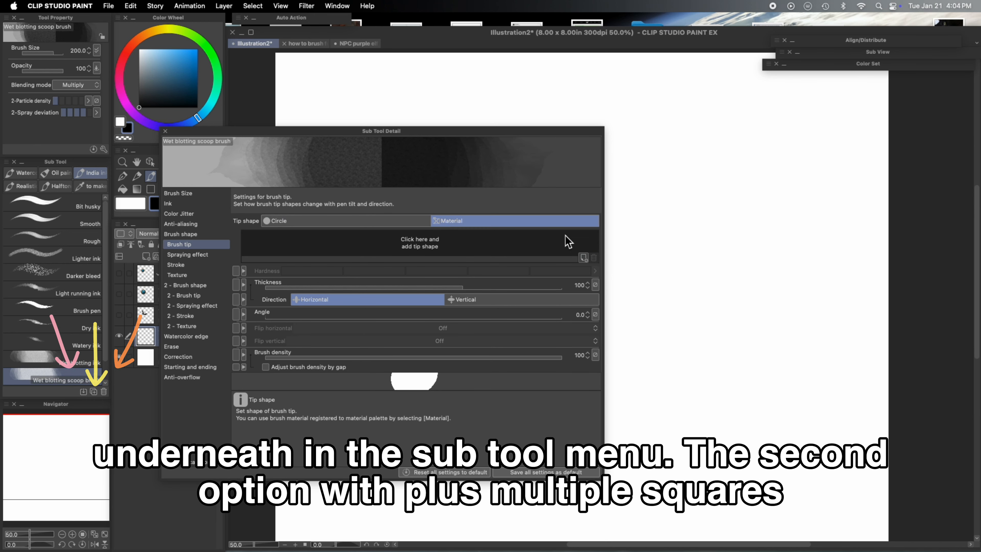
click(583, 258)
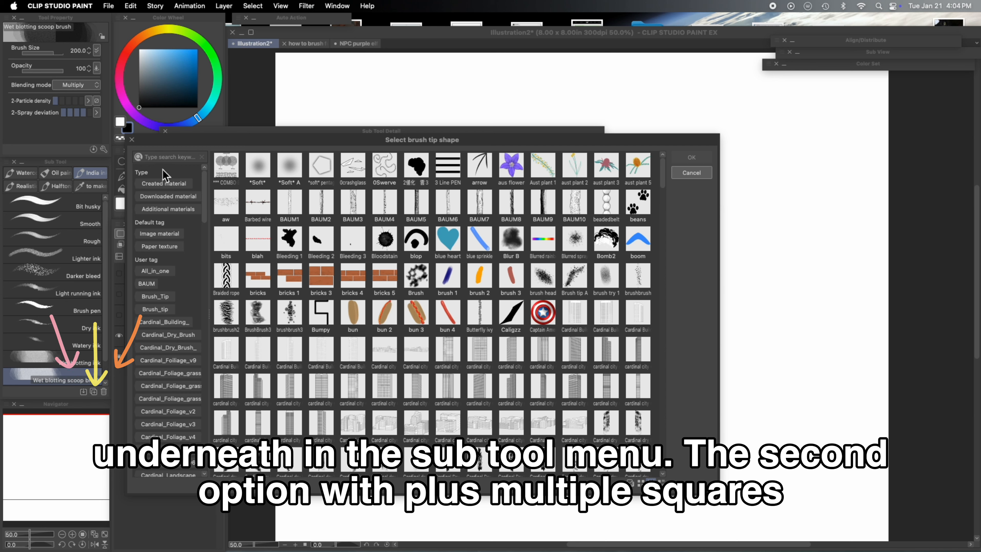
click(169, 157)
text(scoo)
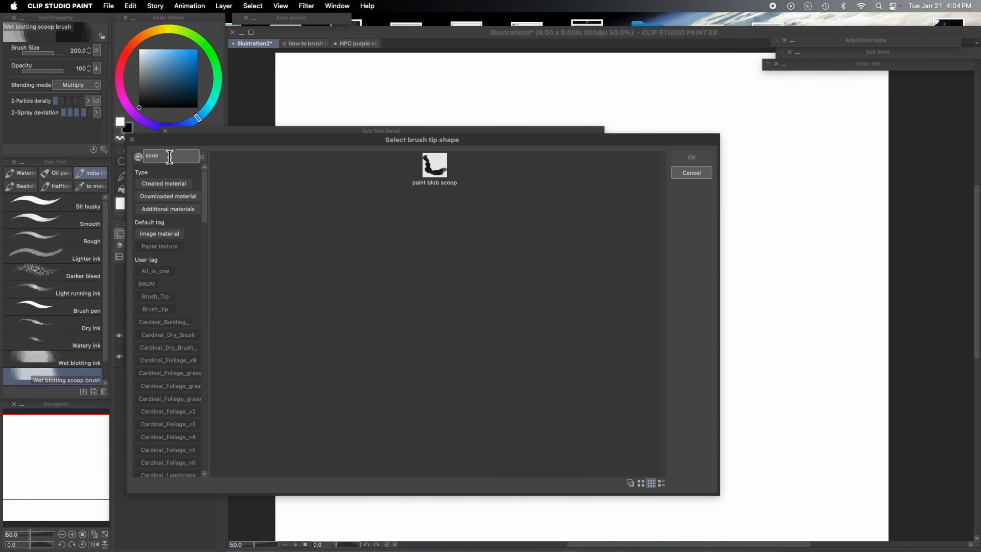
text(p)
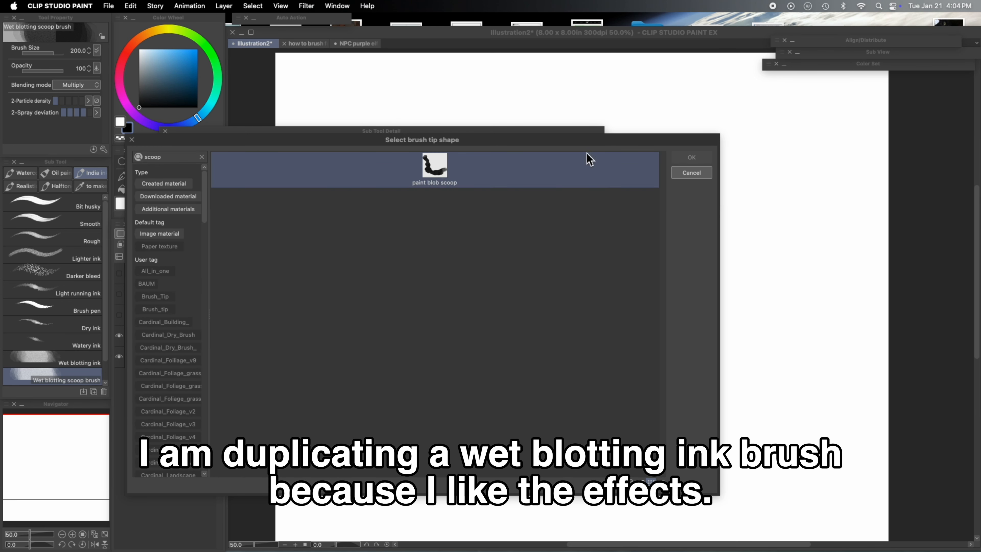
click(448, 168)
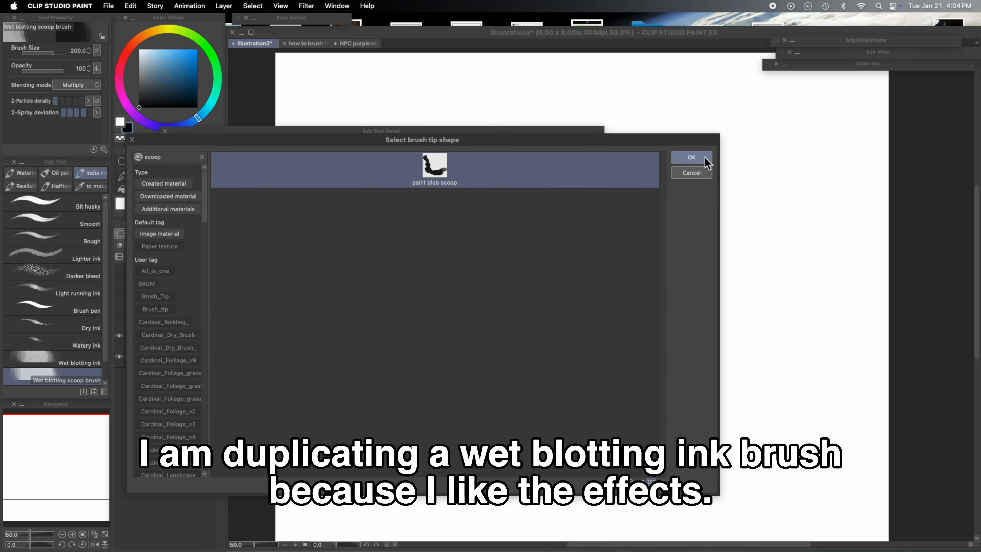
click(691, 158)
- Draw several test strokes with the scoop brush and undo them
drag(446, 134, 315, 149)
mouse_move(568, 179)
mouse_down()
mouse_move(533, 209)
mouse_move(664, 294)
mouse_move(679, 337)
mouse_move(643, 399)
mouse_move(734, 426)
mouse_up()
key(super+z)
mouse_move(655, 205)
mouse_down()
mouse_move(669, 246)
mouse_move(622, 323)
mouse_move(667, 406)
mouse_up()
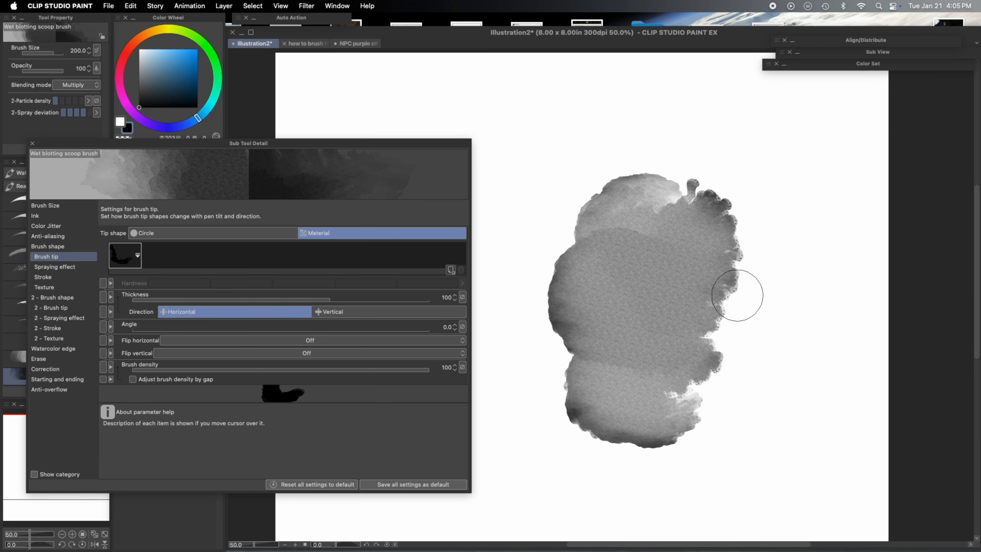
key(super+z)
click(646, 170)
mouse_move(646, 169)
mouse_down()
mouse_move(678, 197)
mouse_move(642, 264)
mouse_move(680, 245)
mouse_move(679, 231)
mouse_move(689, 258)
mouse_move(670, 222)
mouse_move(645, 253)
mouse_move(698, 222)
mouse_move(644, 316)
mouse_up()
key(super+z)
key(super+z)
key(super+z)
key(super+z)
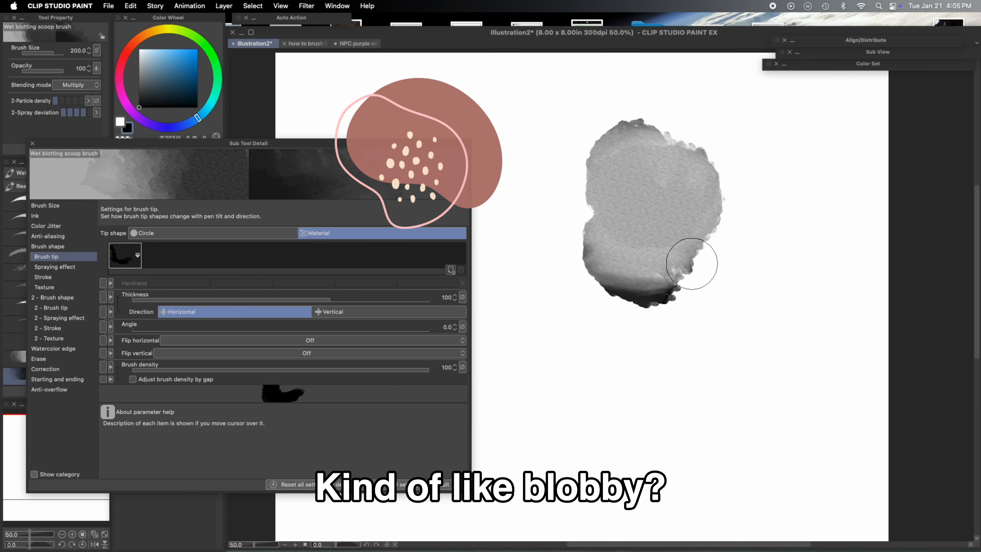
- Change the brush texture to 60-Oct-28 and paint test strokes with it
click(69, 287)
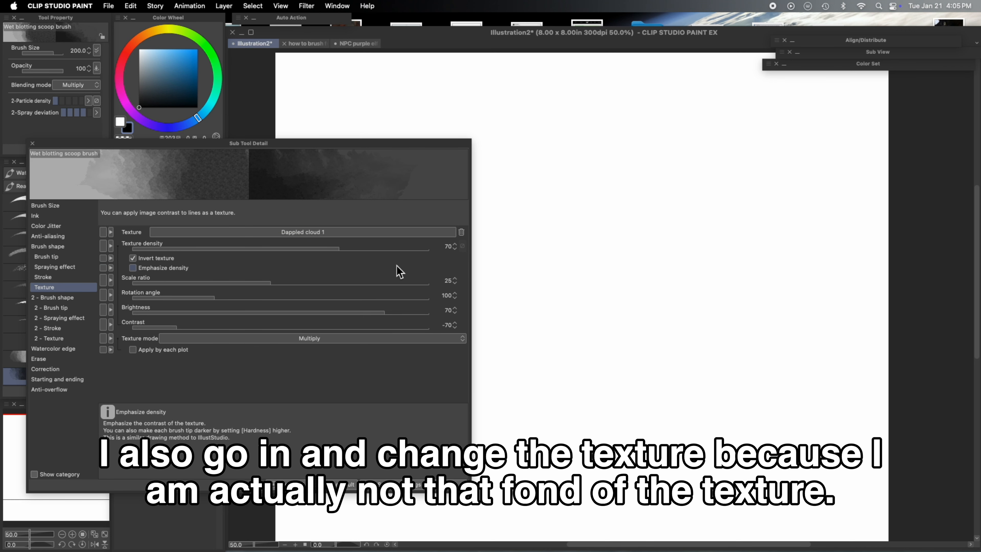
click(421, 233)
click(602, 347)
click(691, 157)
mouse_move(633, 232)
mouse_down()
mouse_move(581, 236)
mouse_move(641, 340)
mouse_up()
mouse_move(656, 247)
mouse_down()
mouse_move(598, 427)
mouse_move(721, 234)
mouse_up()
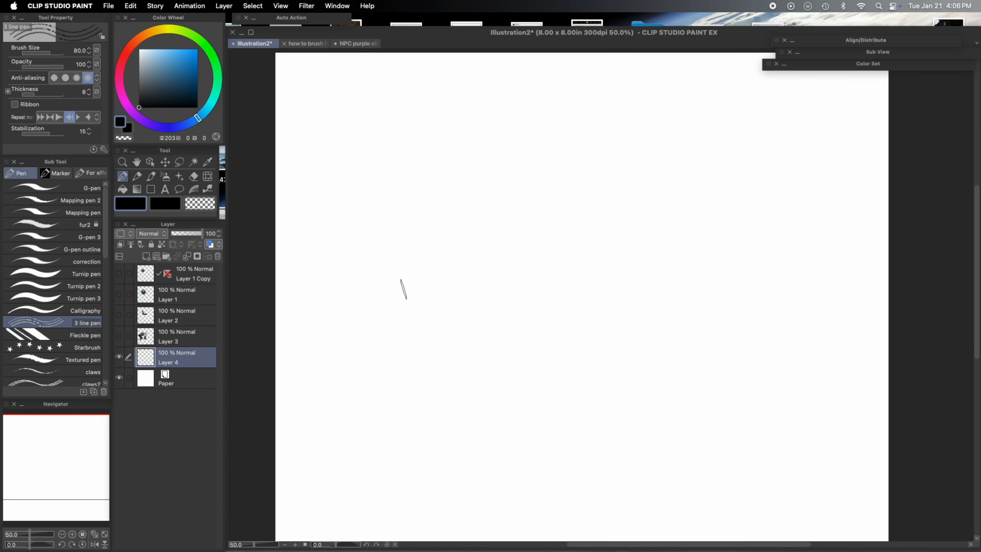
- Draw a hatched stroke with the 3 line pen and register it as a material named brush this
drag(402, 294, 422, 336)
mouse_move(376, 272)
mouse_down()
mouse_move(436, 332)
mouse_move(454, 329)
mouse_up()
click(131, 6)
click(331, 196)
text(3 line pen)
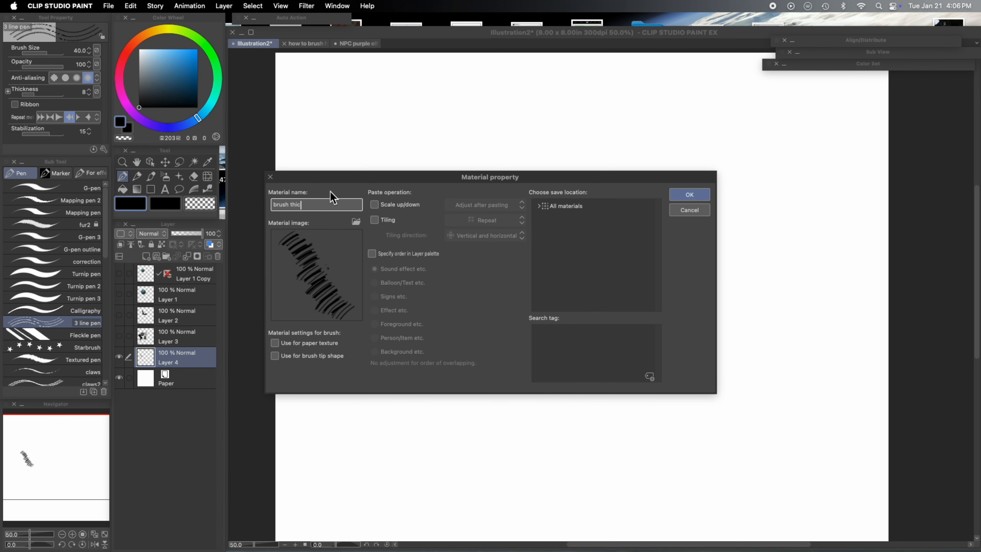
click(586, 219)
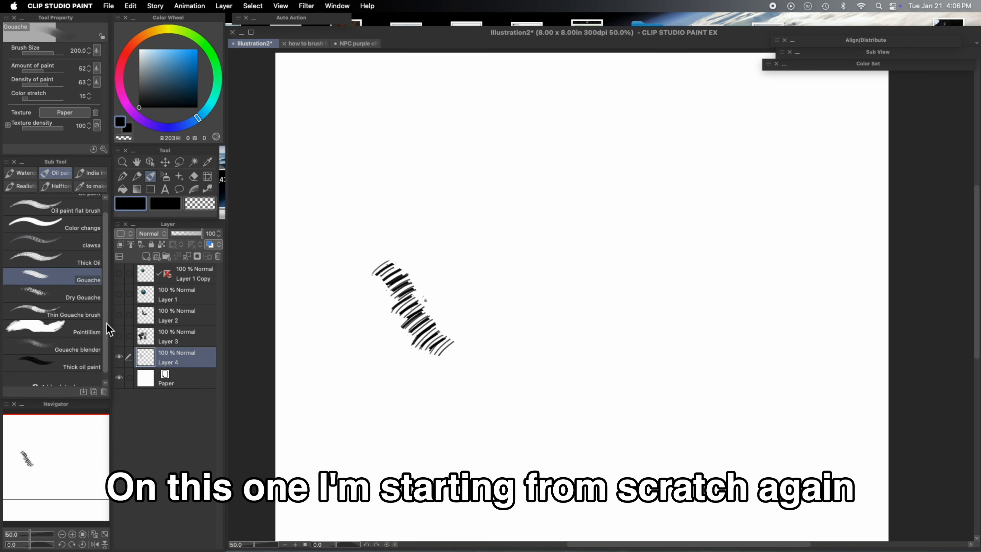
- Add the hatched brush this material as the thick rec brush's tip shape and test it with an undone stroke
right_click(97, 330)
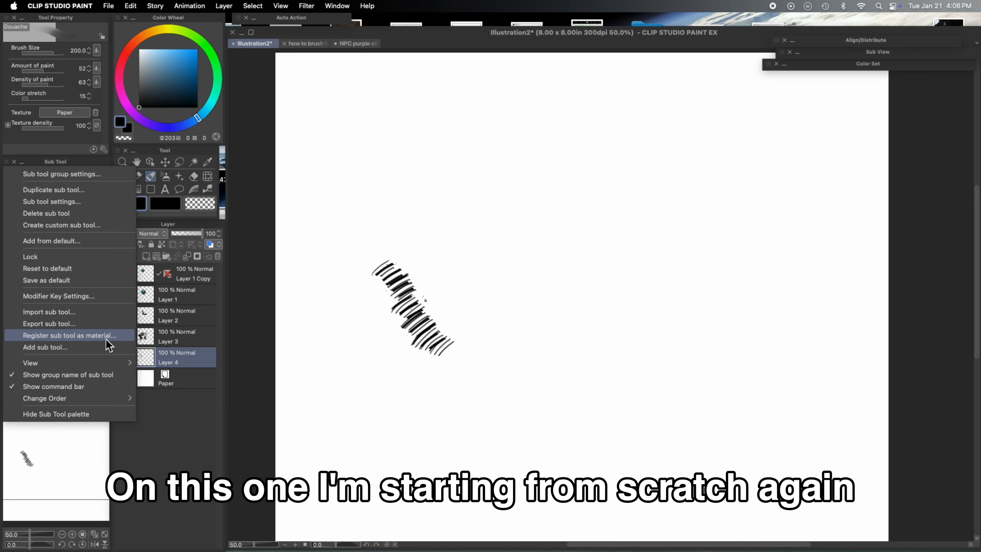
click(99, 337)
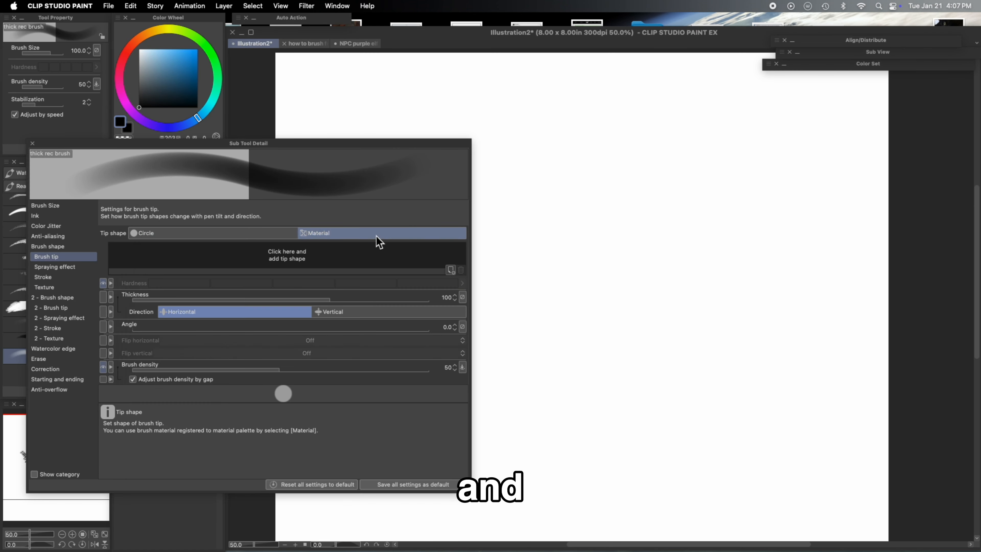
click(376, 243)
click(307, 169)
click(692, 158)
mouse_move(537, 197)
mouse_down()
mouse_move(631, 234)
mouse_move(574, 355)
mouse_move(811, 423)
mouse_up()
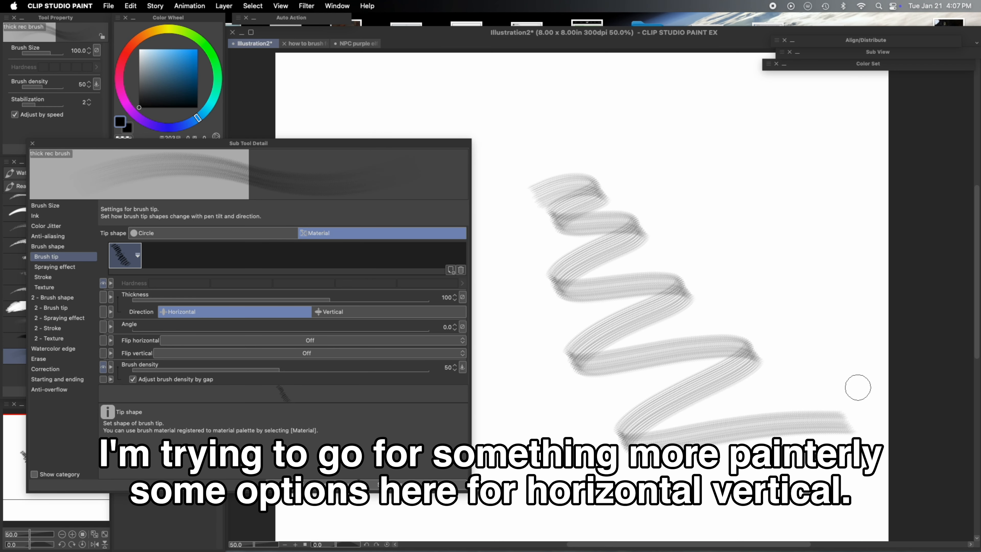
key(super+z)
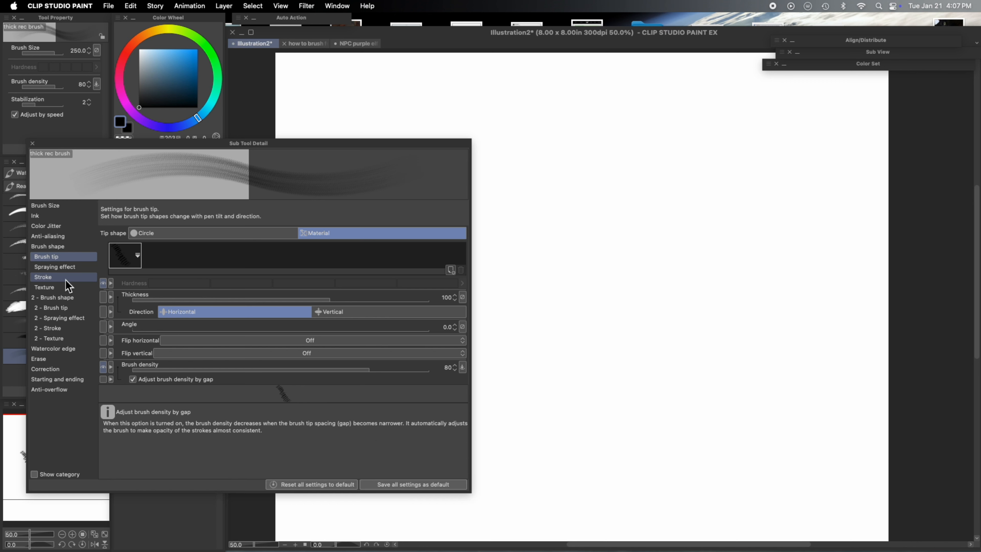
- Enable Color mixing in the thick rec brush's Ink settings and swap the drawing colors
click(65, 218)
click(102, 268)
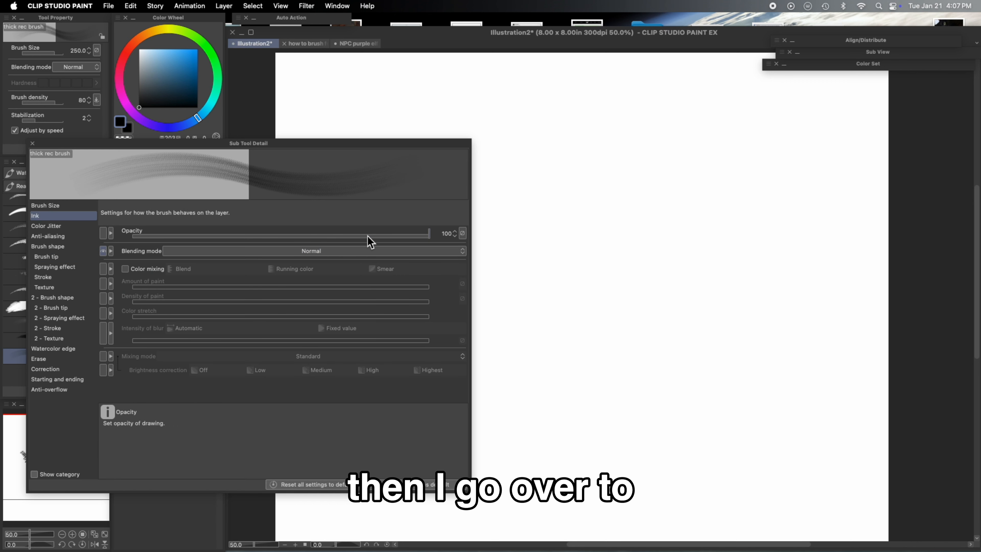
click(128, 270)
drag(320, 145, 498, 221)
click(180, 49)
key(x)
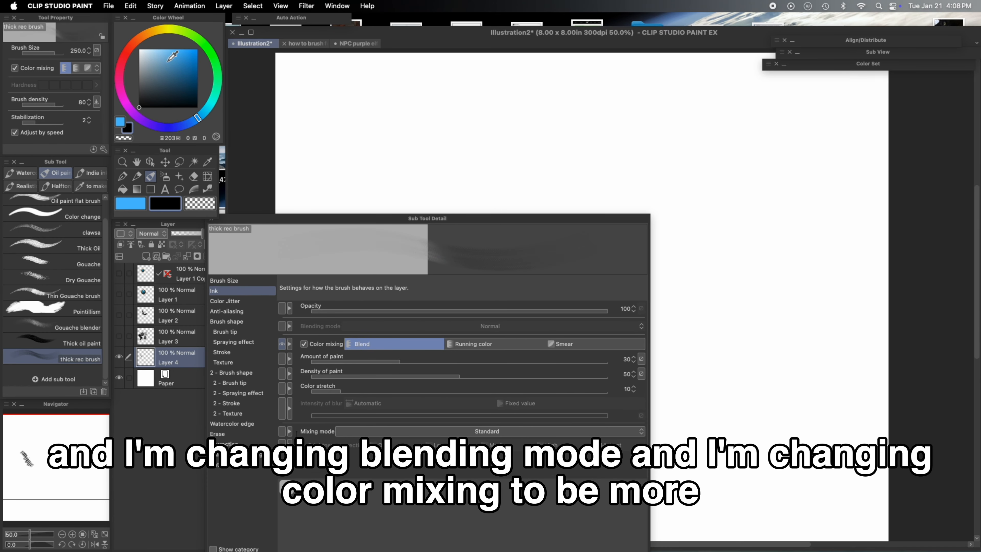
- Pick an orange color, paint blended blue and orange test strokes, and set the amount of paint to 35
drag(193, 61, 175, 41)
drag(363, 218, 238, 208)
mouse_move(556, 131)
mouse_down()
mouse_move(572, 225)
mouse_move(618, 170)
mouse_move(631, 236)
mouse_move(635, 220)
mouse_move(718, 151)
mouse_move(630, 232)
mouse_move(663, 313)
mouse_move(735, 158)
mouse_move(736, 309)
mouse_up()
key(x)
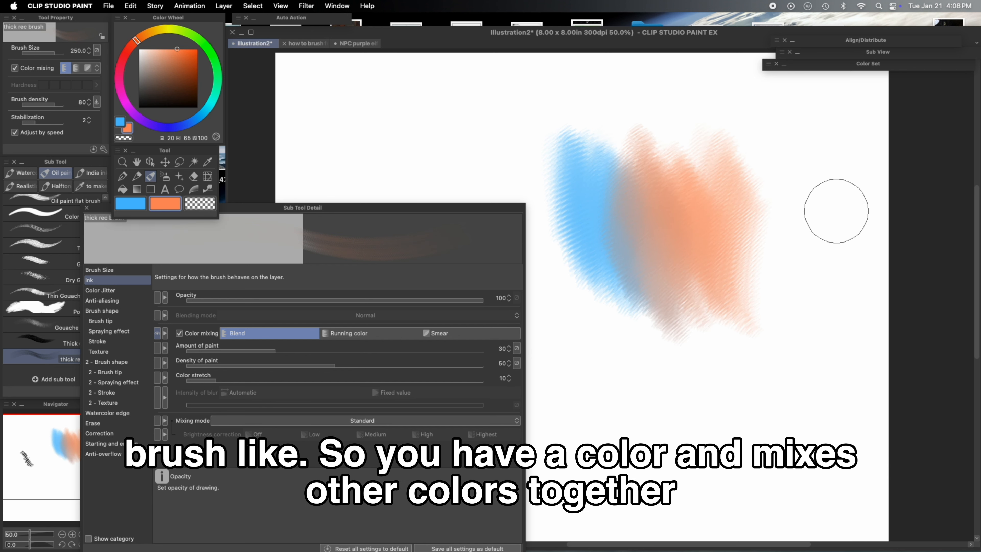
click(290, 350)
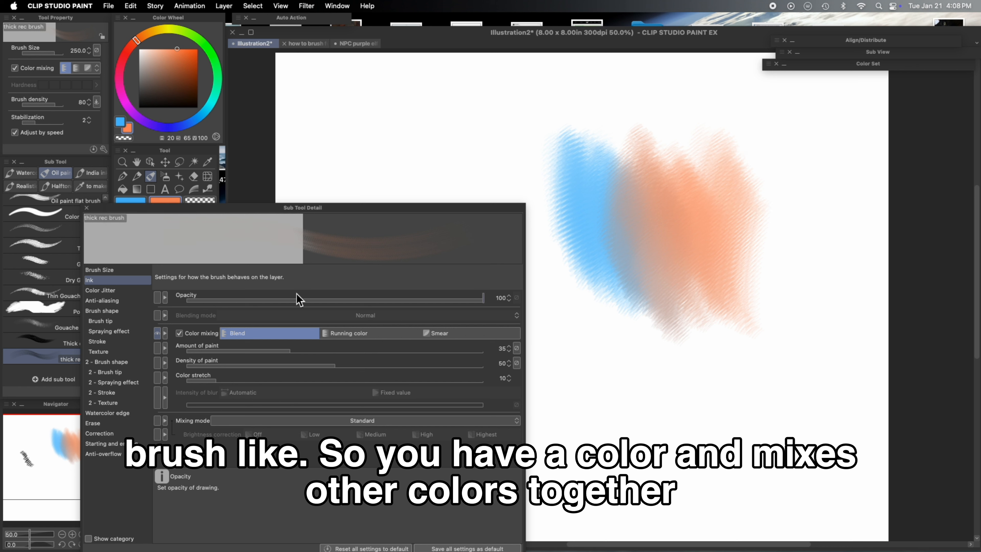
click(120, 322)
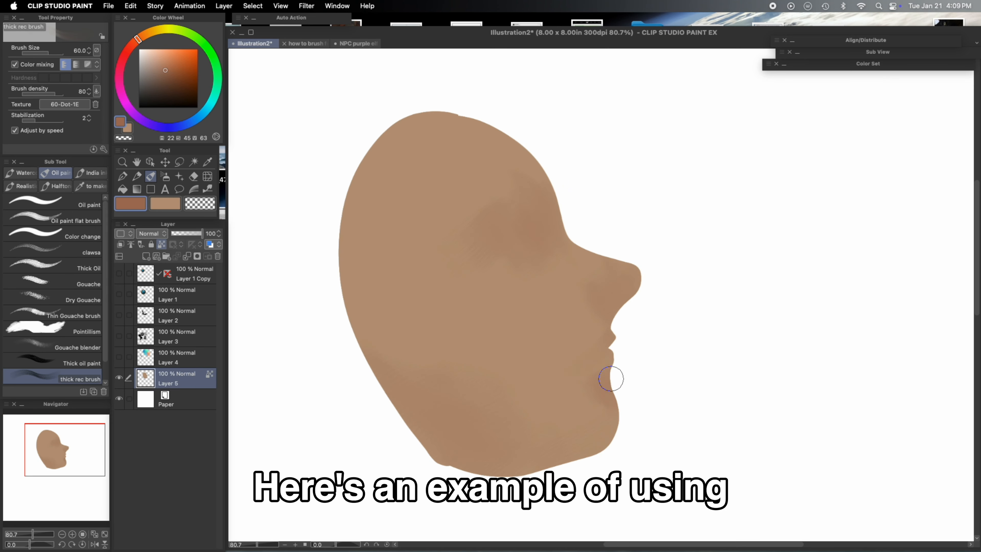
- Paint strokes over the face shape on Layer 5 with the blending brushes
drag(498, 240, 541, 216)
drag(498, 274, 540, 328)
drag(491, 247, 531, 219)
click(52, 281)
drag(627, 266, 631, 271)
click(137, 176)
click(151, 176)
drag(612, 336, 577, 372)
click(52, 376)
drag(367, 313, 463, 402)
drag(541, 257, 577, 310)
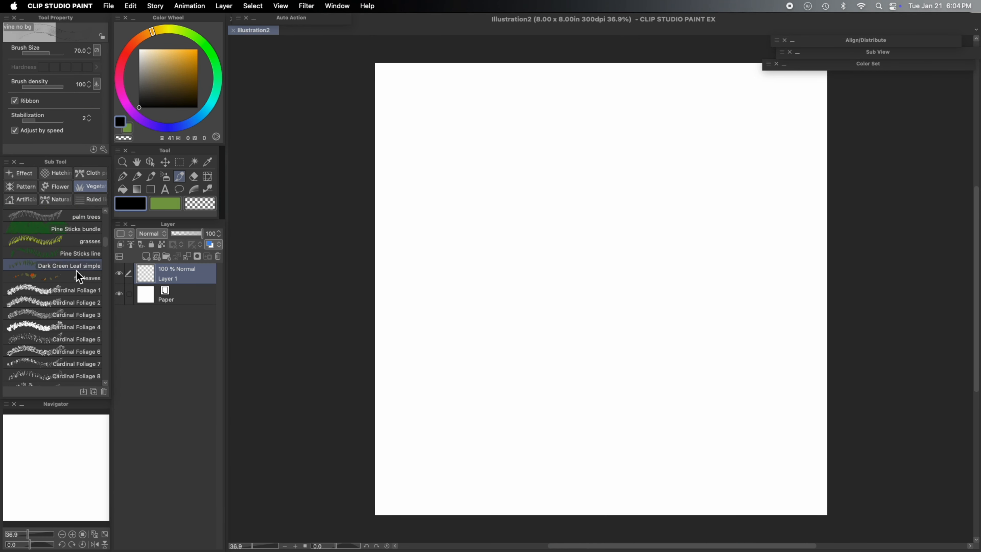
- Paint scattered autumn leaves on the new canvas with the fall leaves brush
click(52, 277)
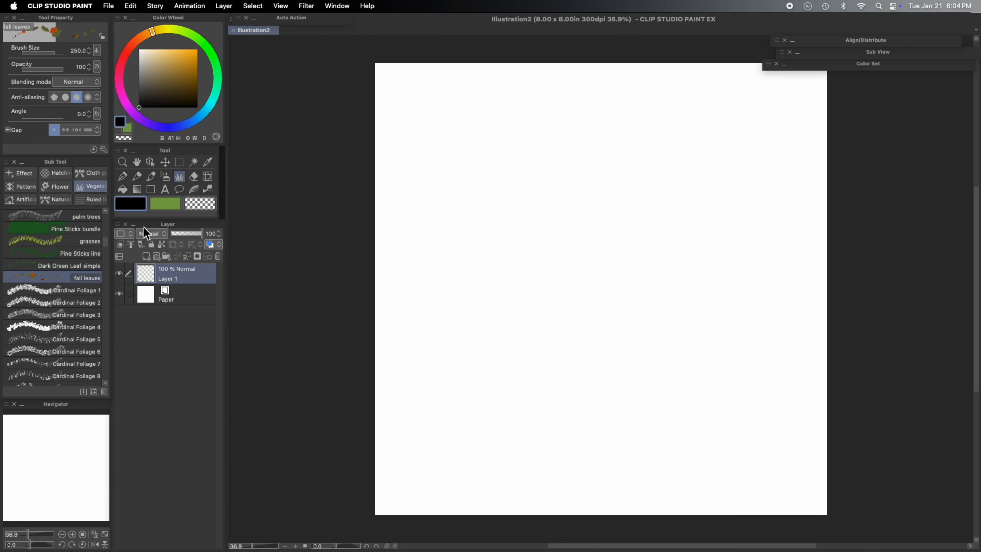
mouse_move(553, 177)
mouse_down()
mouse_move(514, 208)
mouse_move(610, 224)
mouse_move(616, 287)
mouse_move(496, 368)
mouse_move(660, 363)
mouse_move(625, 427)
mouse_up()
click(657, 145)
mouse_move(657, 144)
mouse_down()
mouse_move(539, 226)
mouse_move(440, 334)
mouse_move(721, 261)
mouse_move(595, 450)
mouse_up()
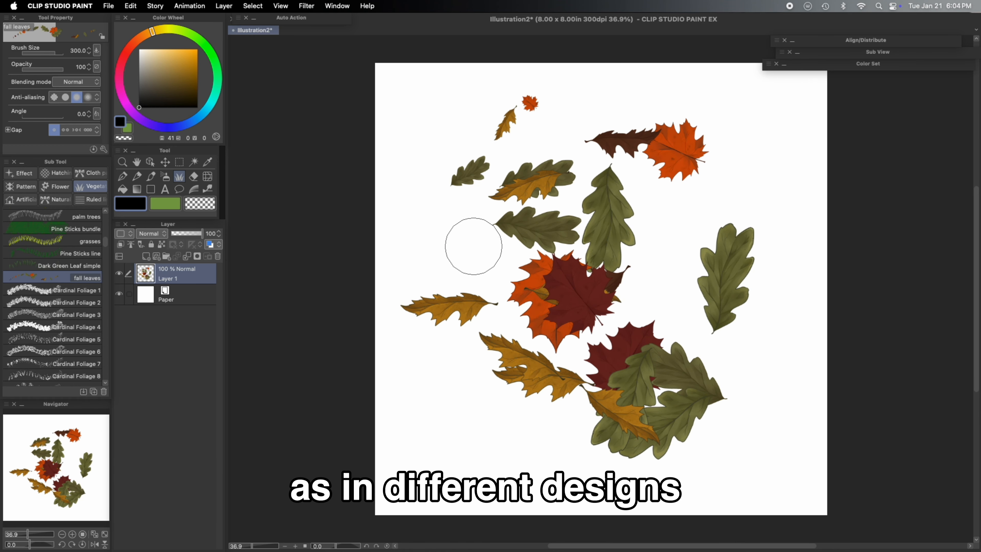
mouse_move(483, 232)
mouse_down()
mouse_move(450, 355)
mouse_move(516, 430)
mouse_up()
scroll(105, 232, down, 10)
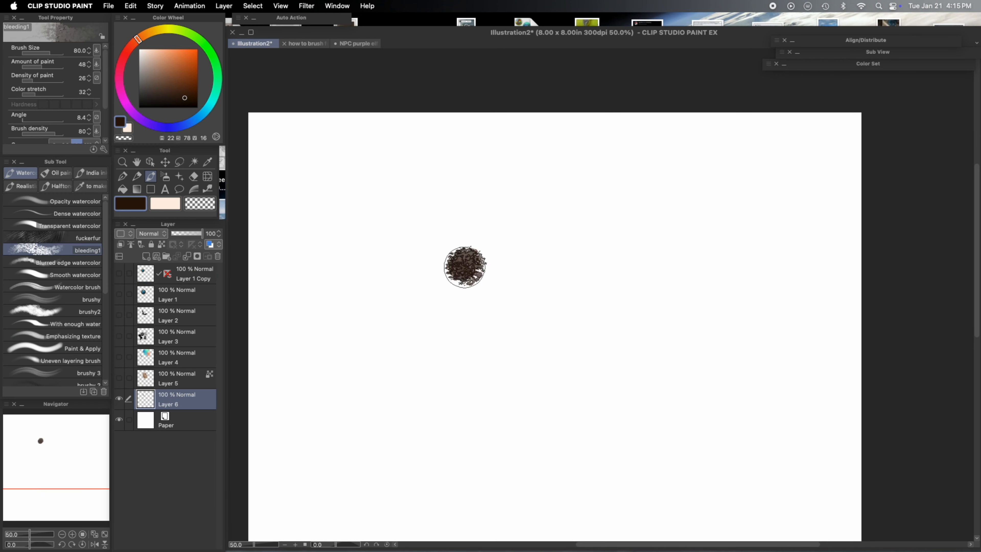
- Stamp a large round dab with the bleeding1 brush and reduce the brush size
click(467, 263)
click(466, 263)
key(bracketleft)
key(bracketleft)
key(bracketleft)
key(bracketleft)
- On a new layer, stamp a small dab and erase its centre with the transparent color
click(188, 423)
click(145, 257)
click(525, 277)
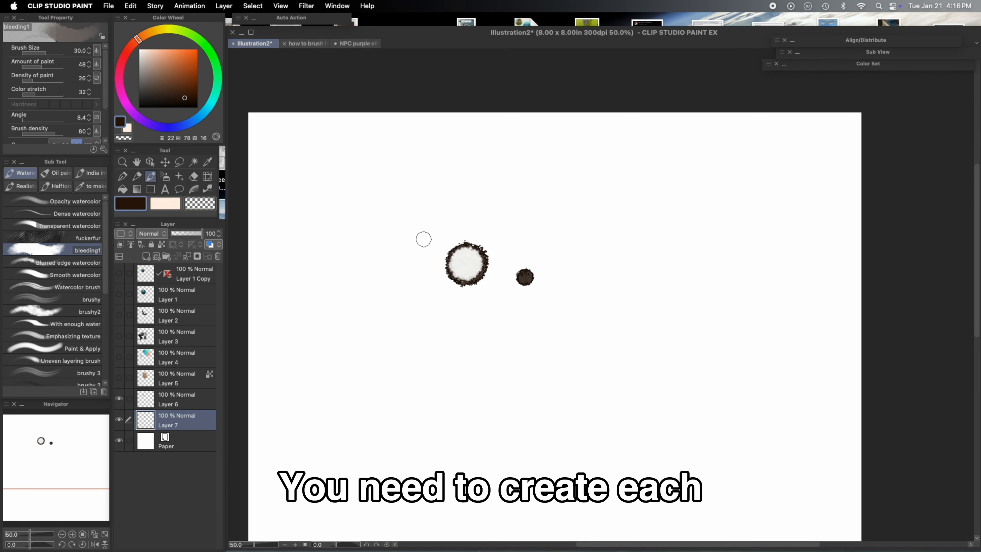
click(200, 204)
click(525, 277)
- On another new layer, stamp a larger round dab with the main color
click(188, 441)
click(146, 256)
click(131, 204)
click(432, 342)
click(432, 342)
drag(429, 353, 429, 328)
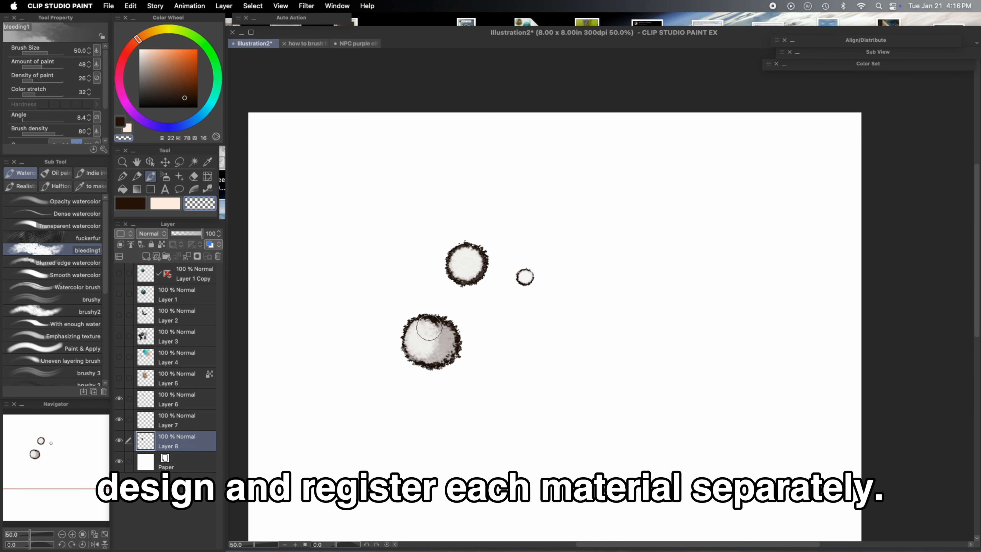
- Register Layer 8's dab as a brush tip material named "watery blob 1" in the Color pattern folder
click(130, 6)
mouse_move(221, 239)
click(300, 239)
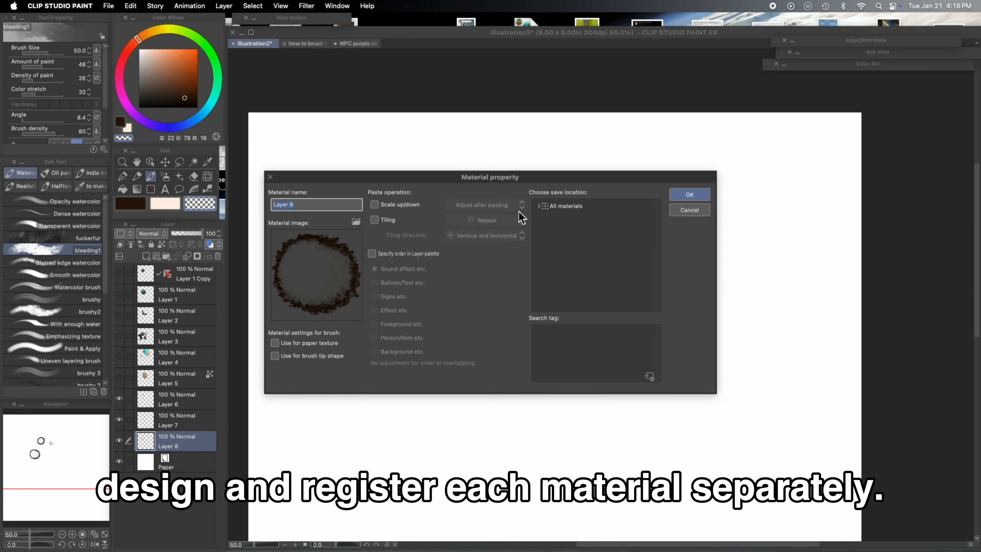
text(watery blob 1)
click(539, 205)
click(571, 232)
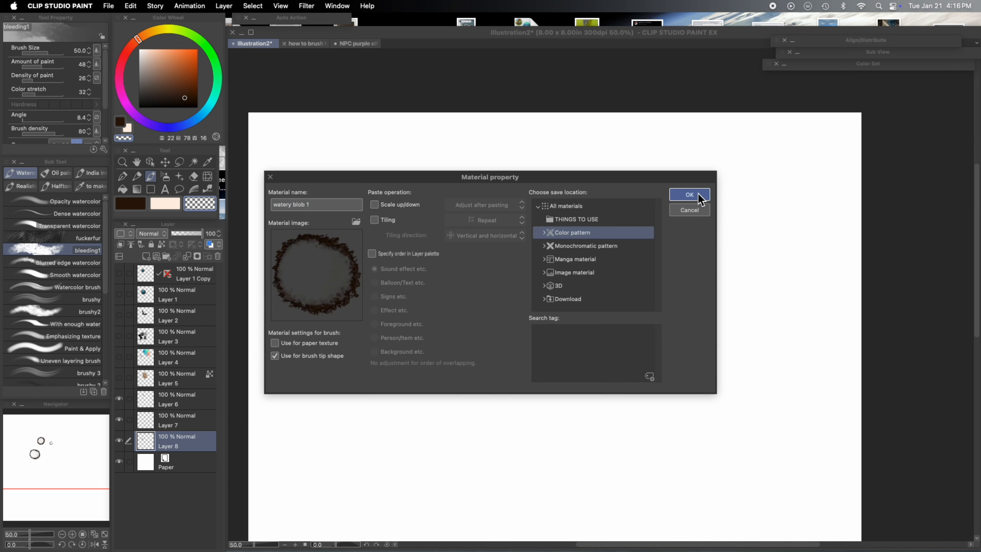
click(689, 194)
- Register Layer 7's dab as a brush tip material named "watery blob 2" in the same folder
click(177, 420)
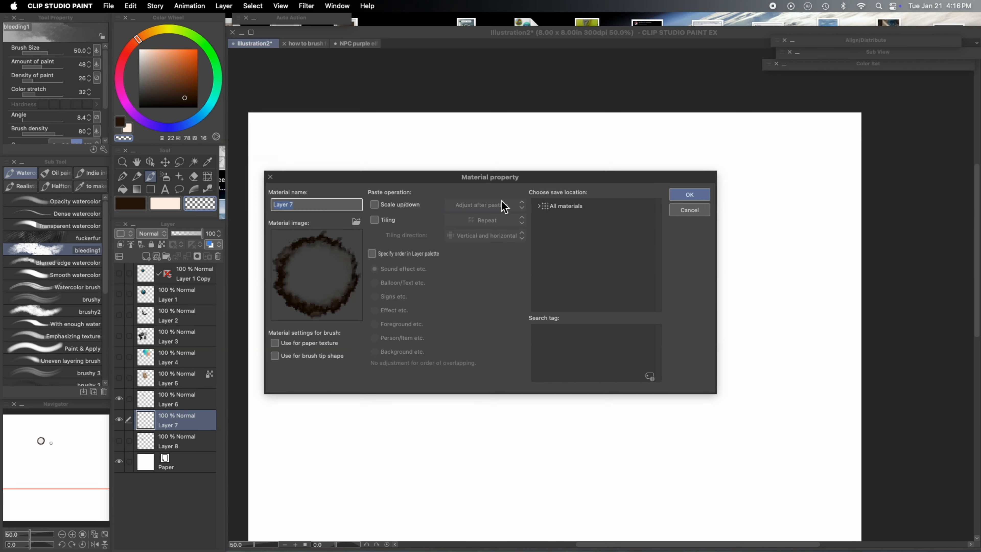
text(watery blob 2)
click(539, 205)
click(572, 232)
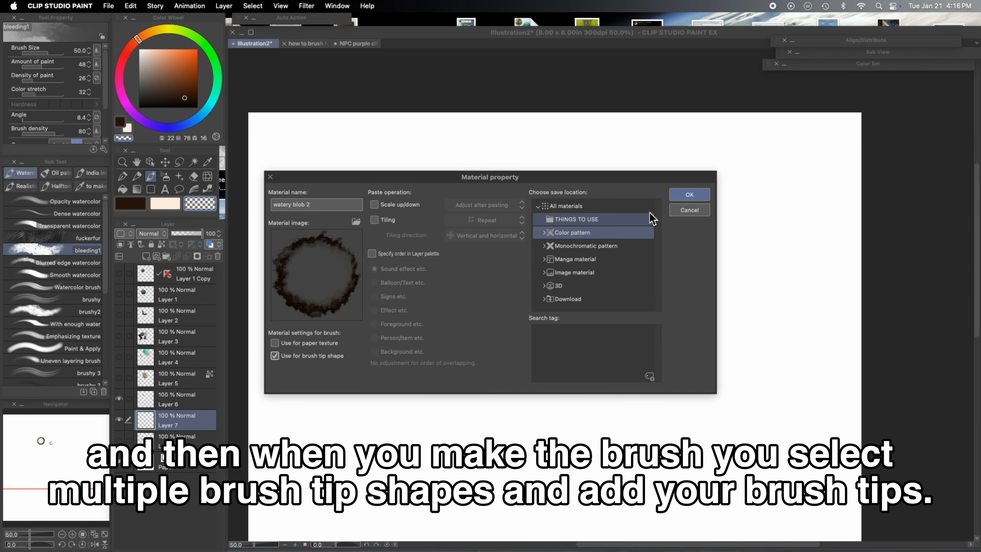
click(689, 194)
- Select Layer 6 and register its dab as a brush tip material named "watery blob"
click(119, 419)
click(177, 399)
click(131, 6)
mouse_move(221, 239)
click(299, 240)
text(watery blob)
click(566, 206)
click(690, 194)
click(619, 219)
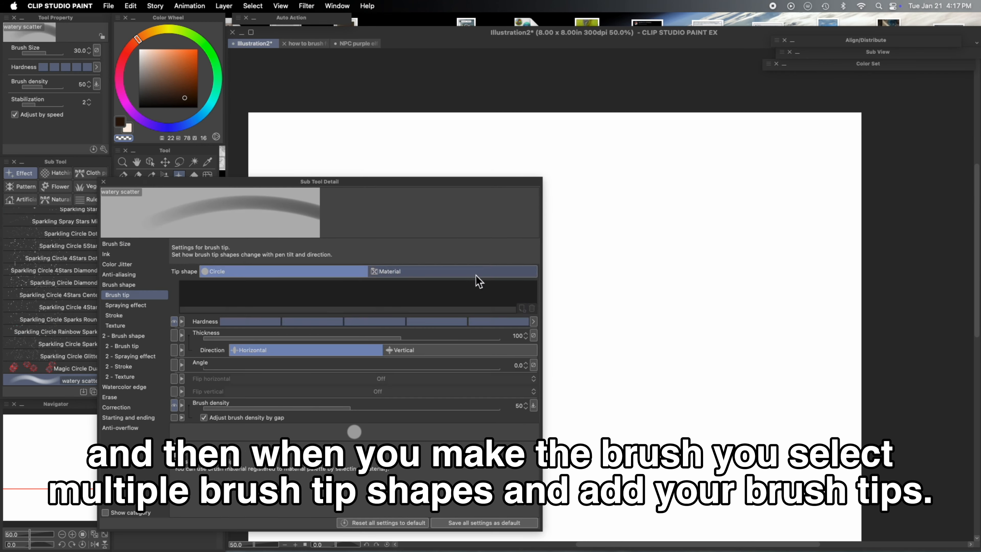
- Set the watery scatter brush's tip shape to Material and add the watery blob materials as tips
click(478, 278)
click(225, 204)
shift+click(639, 167)
click(691, 157)
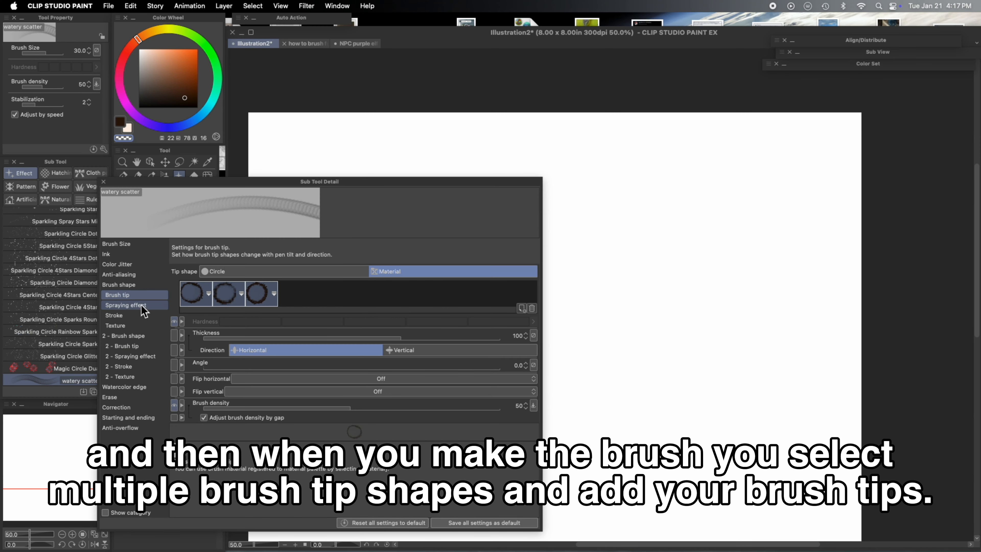
- Turn on the spraying effect, set particle size to about 13.3 and lower the particle density
click(125, 305)
click(209, 271)
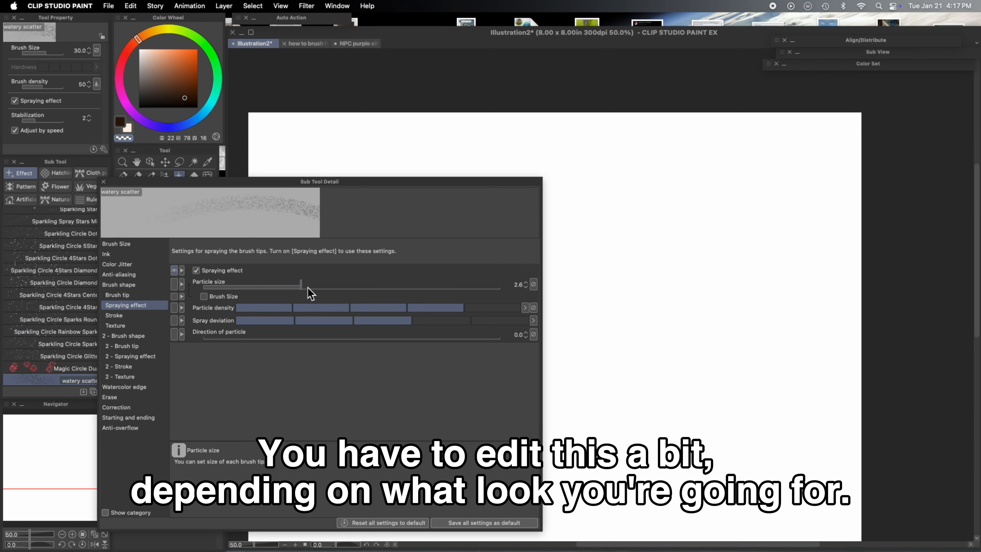
drag(350, 285, 353, 286)
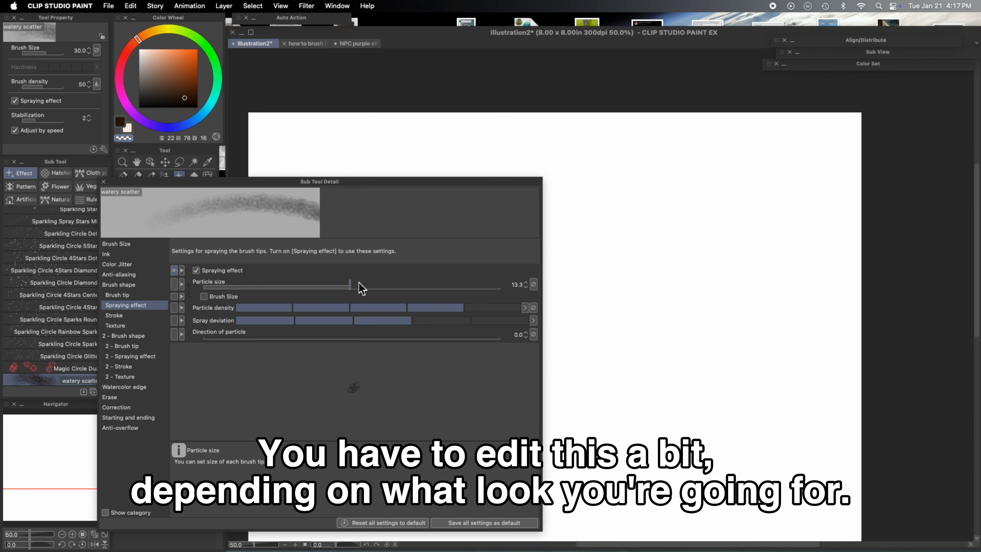
click(366, 308)
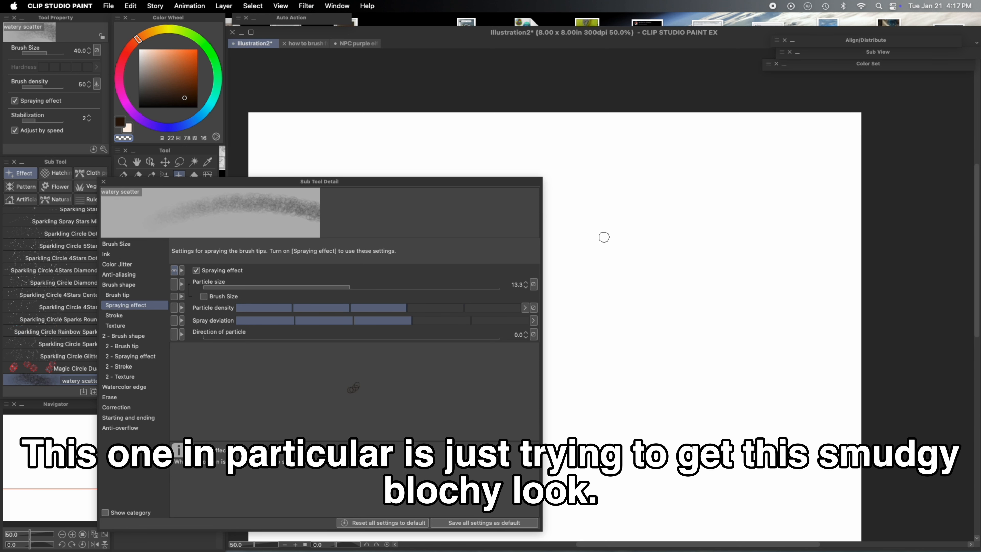
- Increase the watery scatter brush size to 40
key(])
key(])
key(])
key(])
key(])
key(])
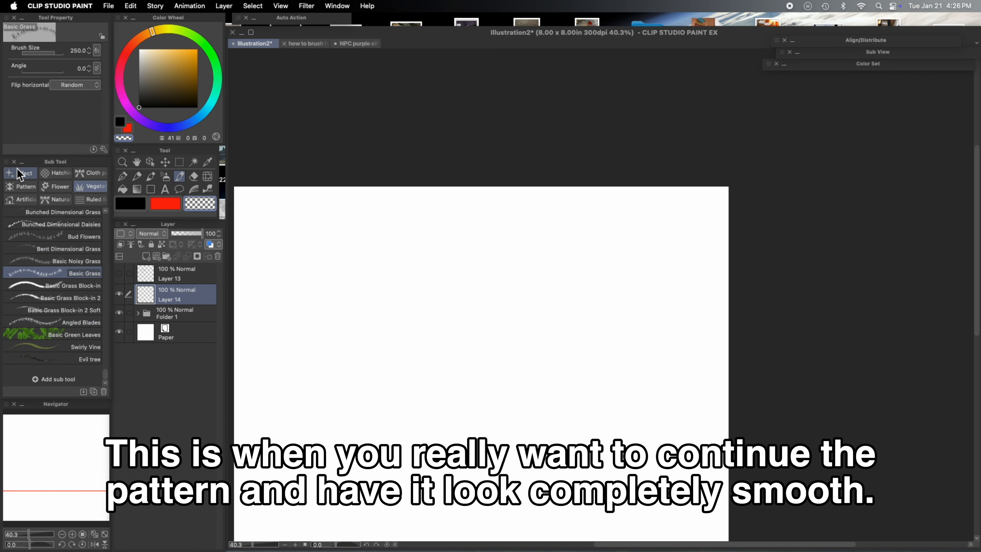
- Create a new custom sub tool named "vine no bg"
click(10, 163)
click(95, 225)
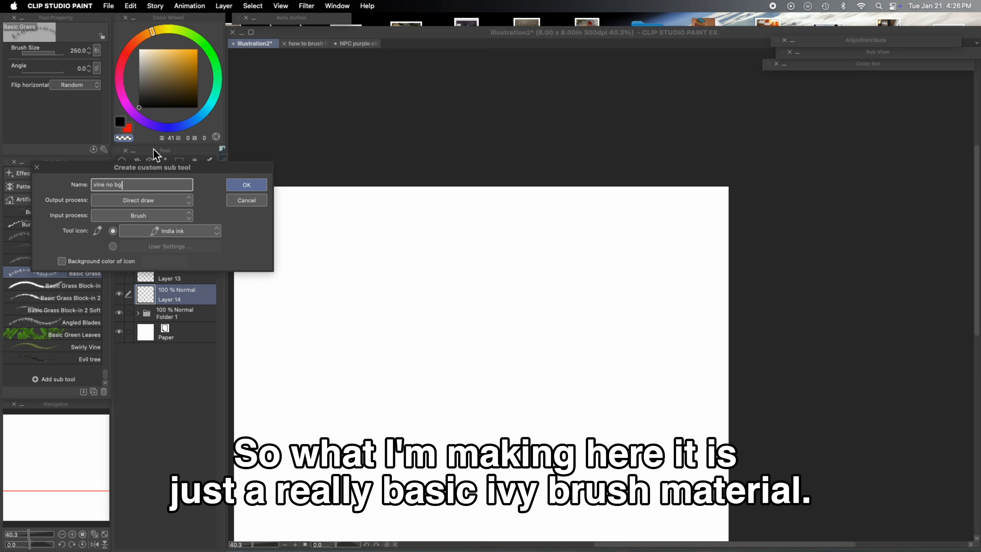
click(253, 186)
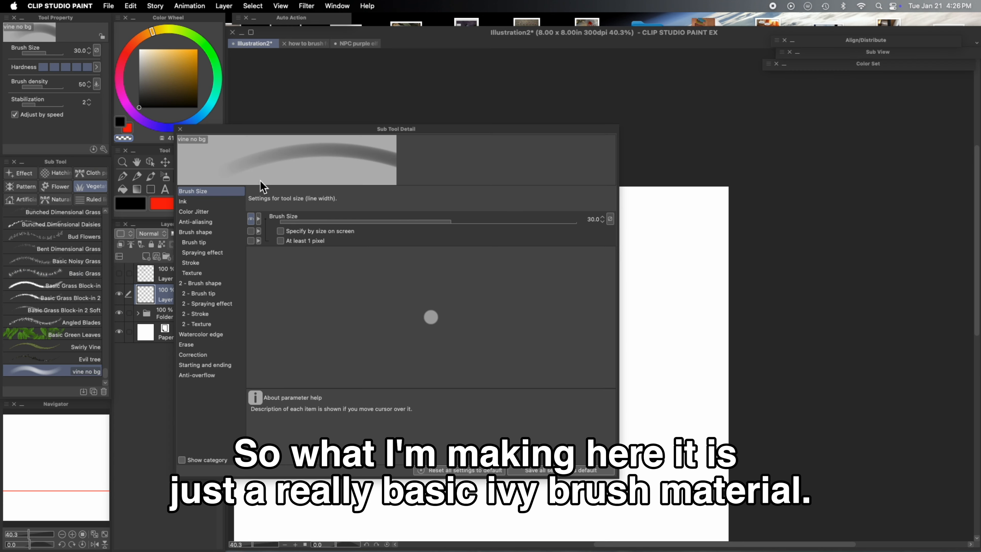
- Set the vine no bg brush tip shape to the "vine no bg" material, found by searching for bg
click(209, 243)
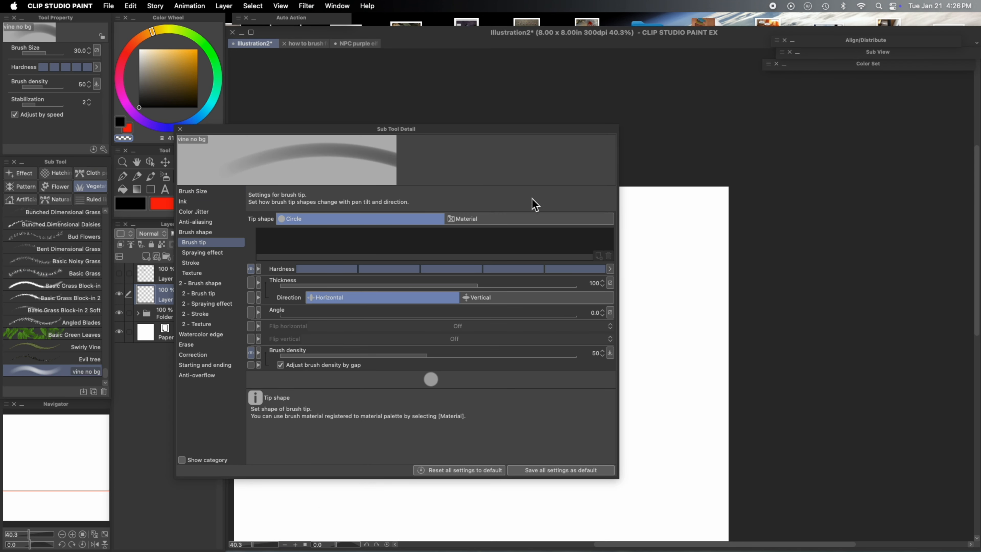
click(580, 218)
click(599, 256)
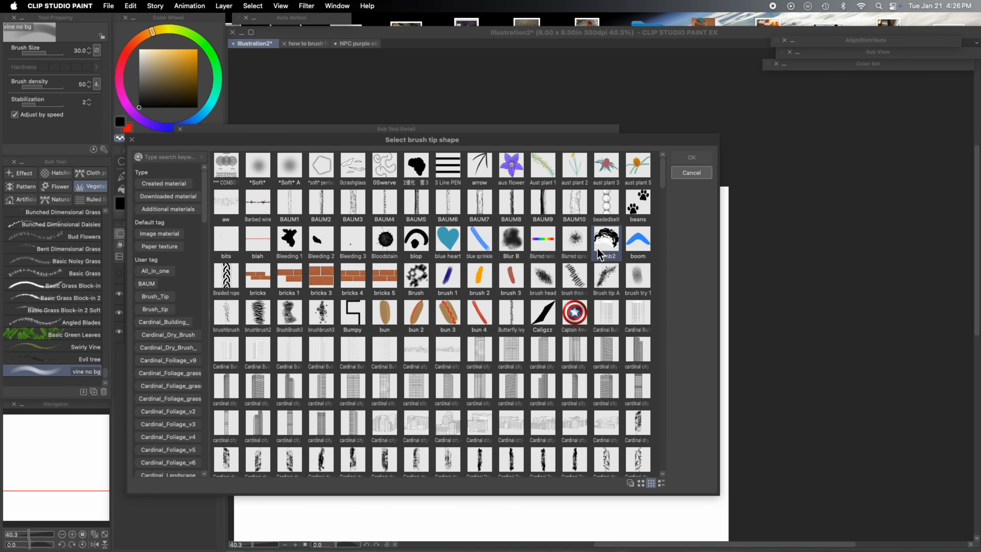
text(n)
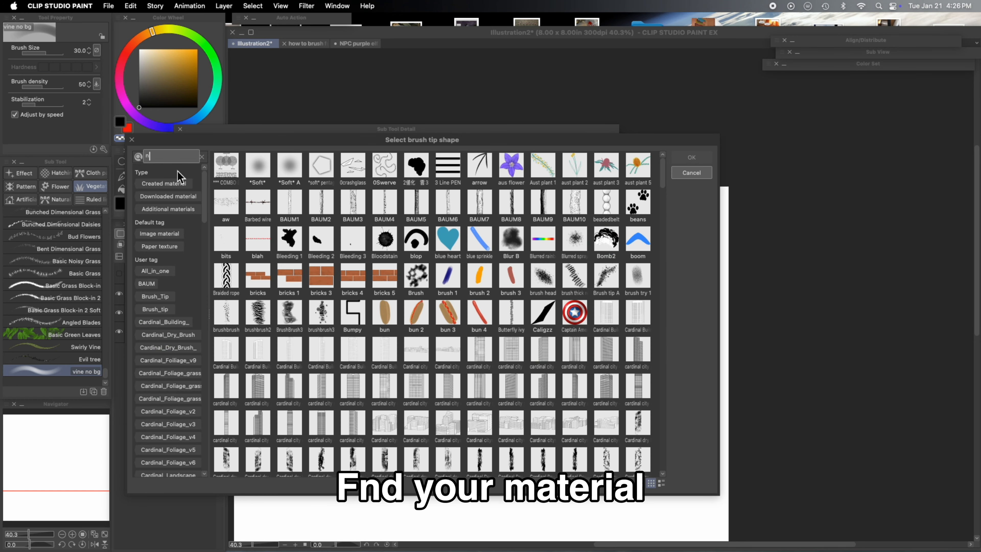
text(o)
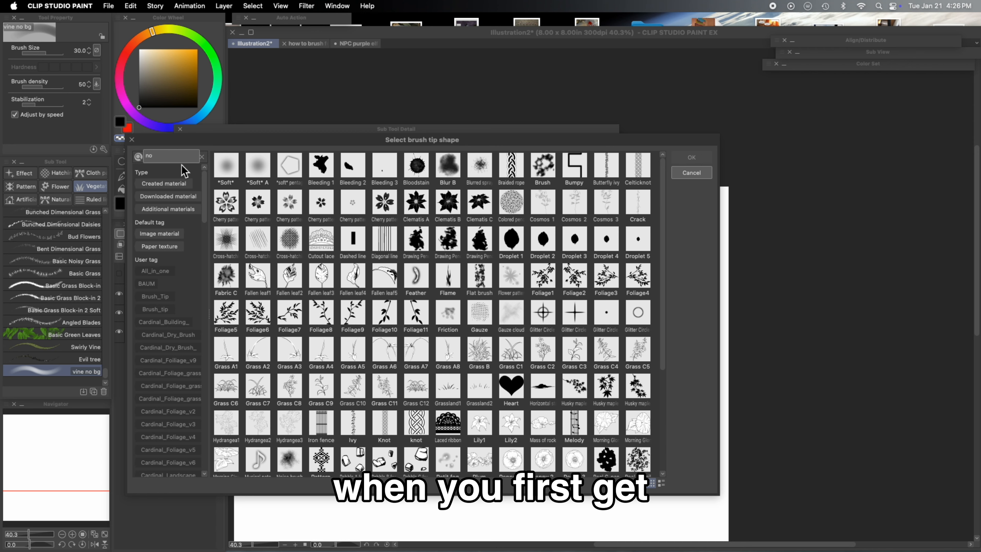
key(BackSpace)
key(BackSpace)
text(bg)
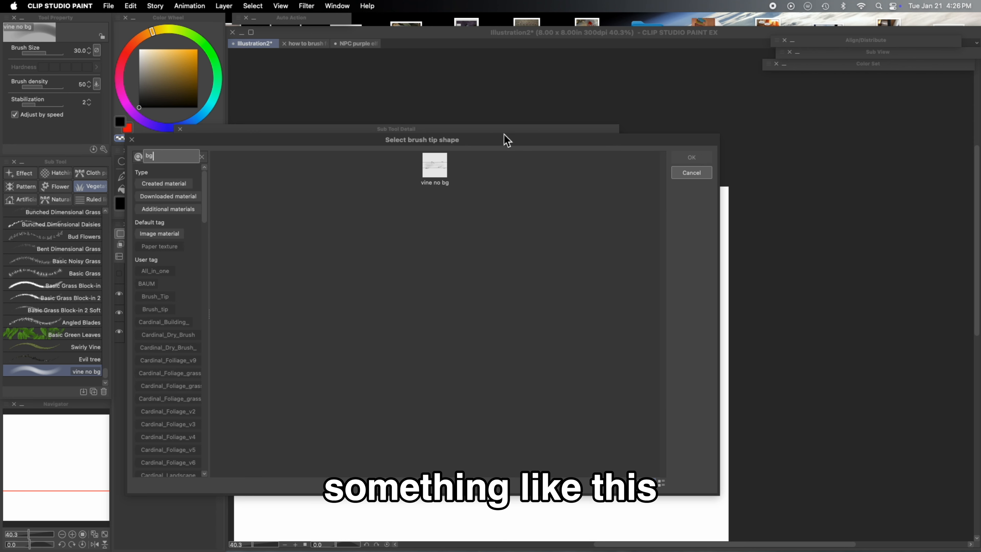
click(436, 166)
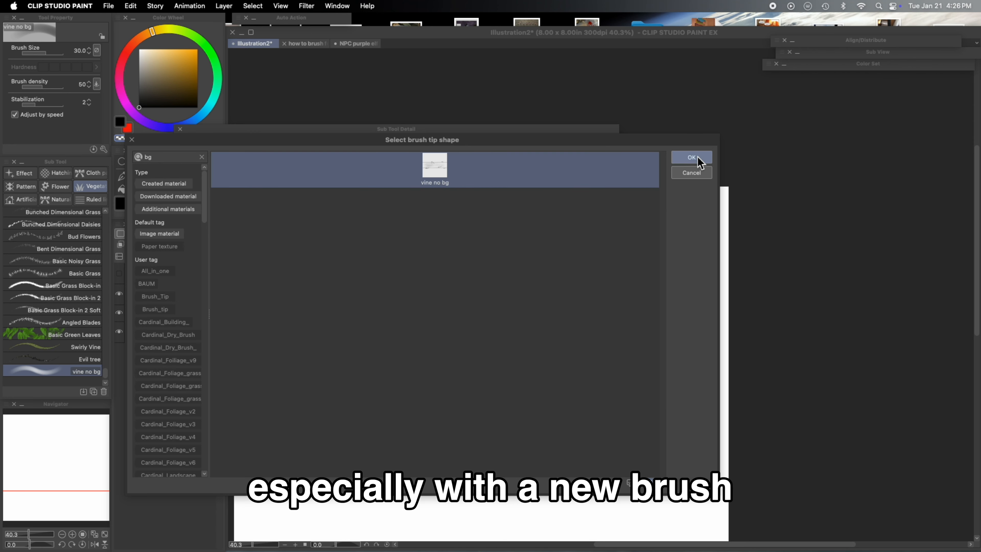
click(691, 157)
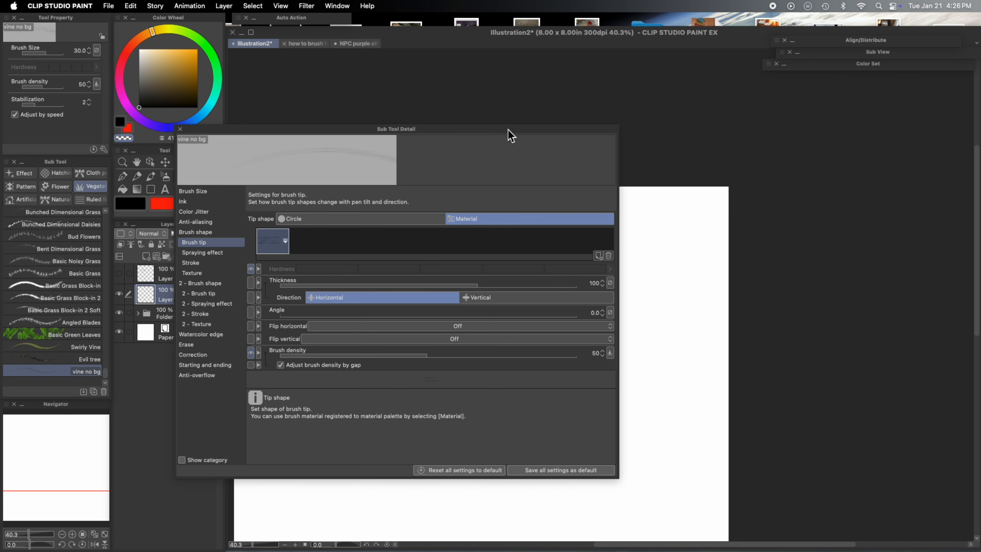
- Draw a test stroke with the vine brush on the canvas and undo it
drag(508, 131, 472, 141)
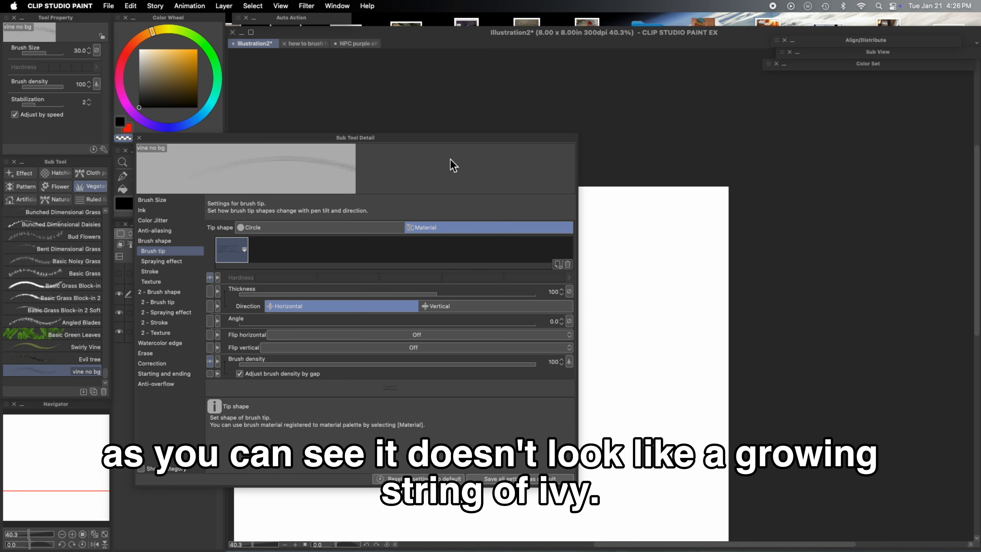
drag(444, 138, 455, 143)
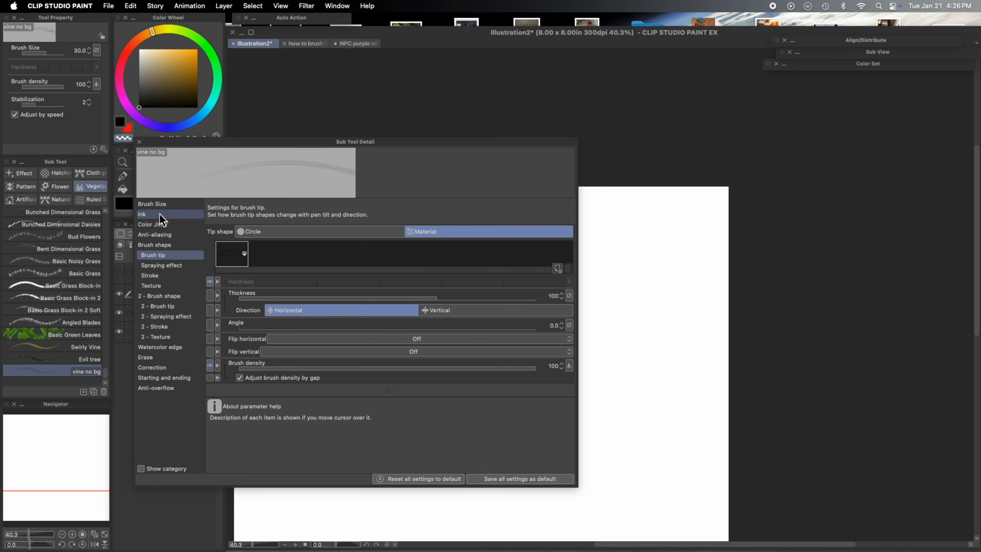
click(166, 205)
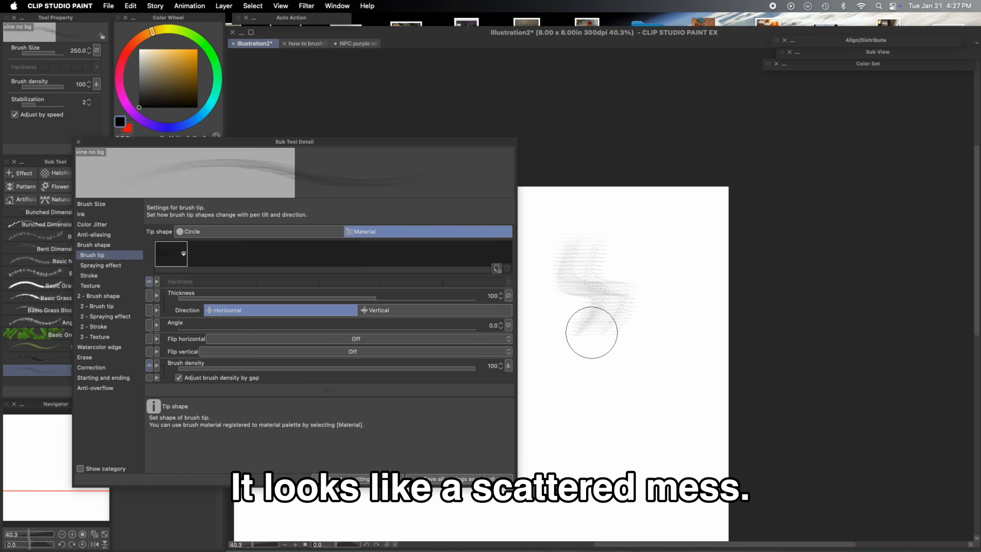
drag(587, 328, 627, 411)
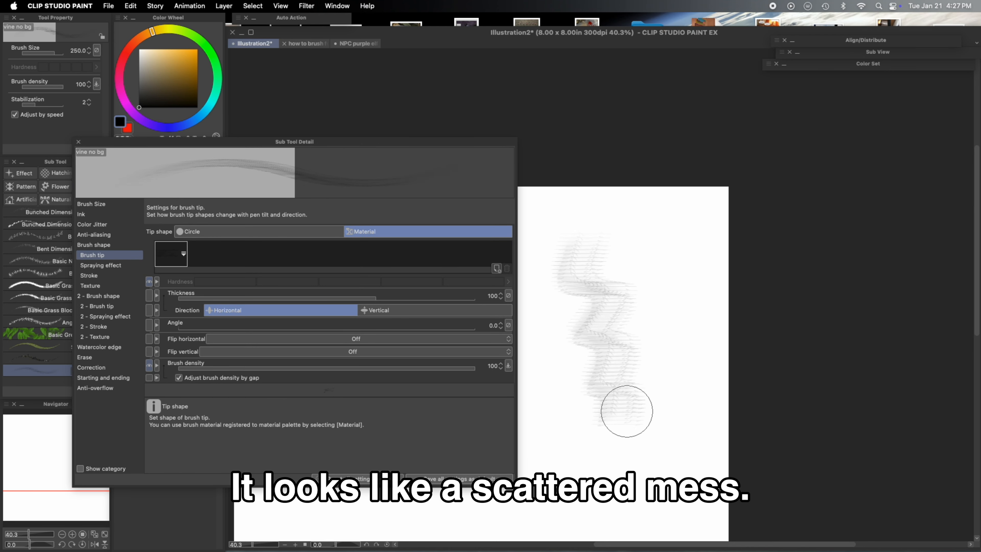
key(super+z)
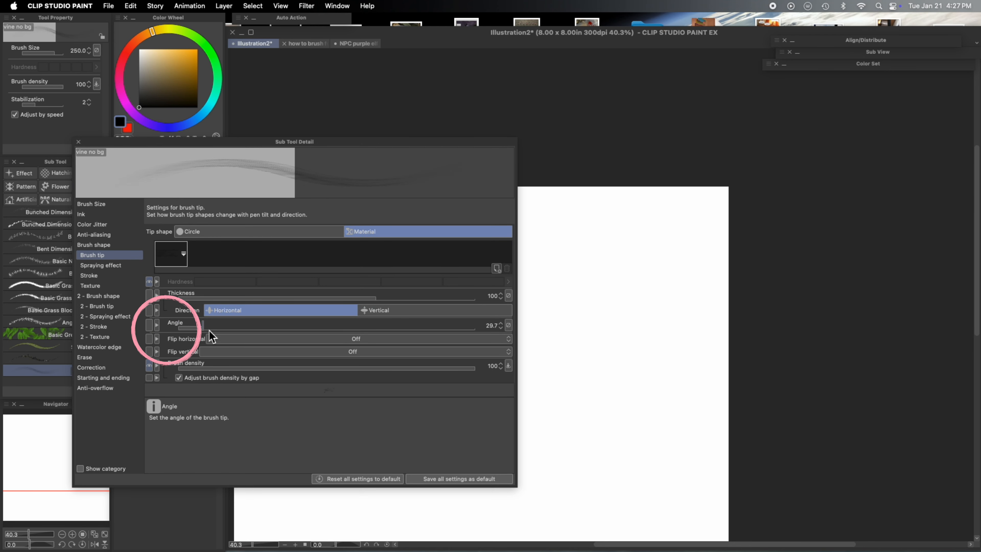
- Adjust the vine brush tip angle and enable Ribbon in the stroke settings
drag(209, 331, 251, 326)
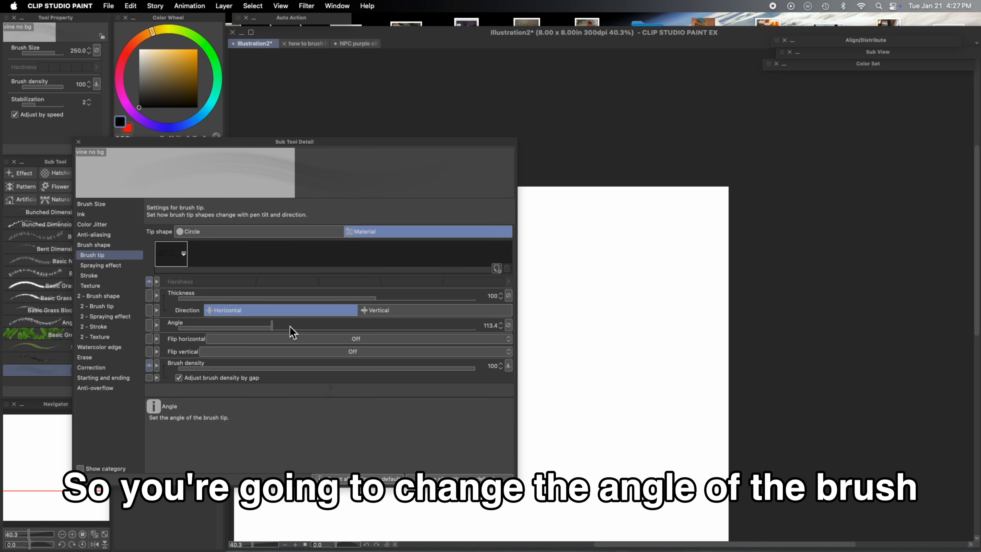
drag(315, 331, 352, 329)
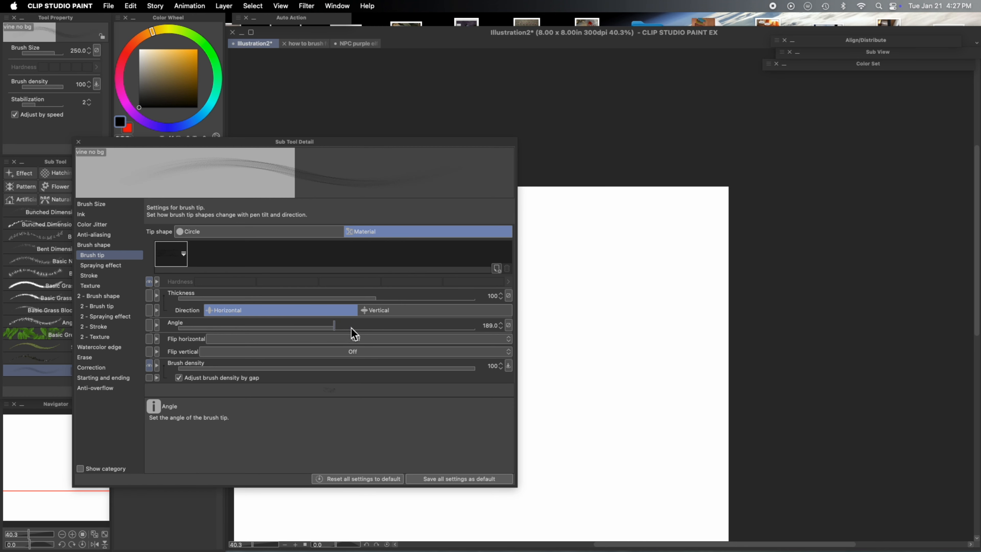
click(107, 276)
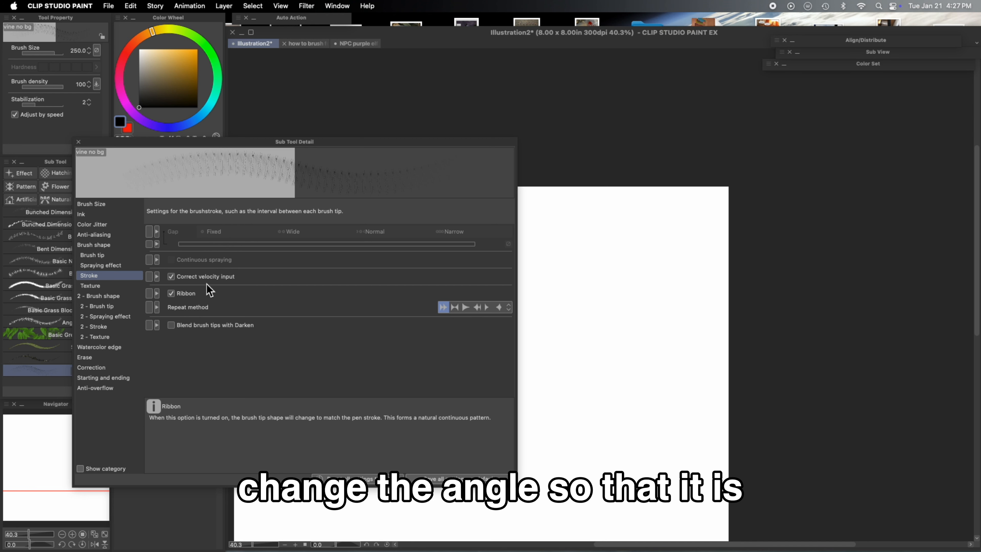
click(149, 294)
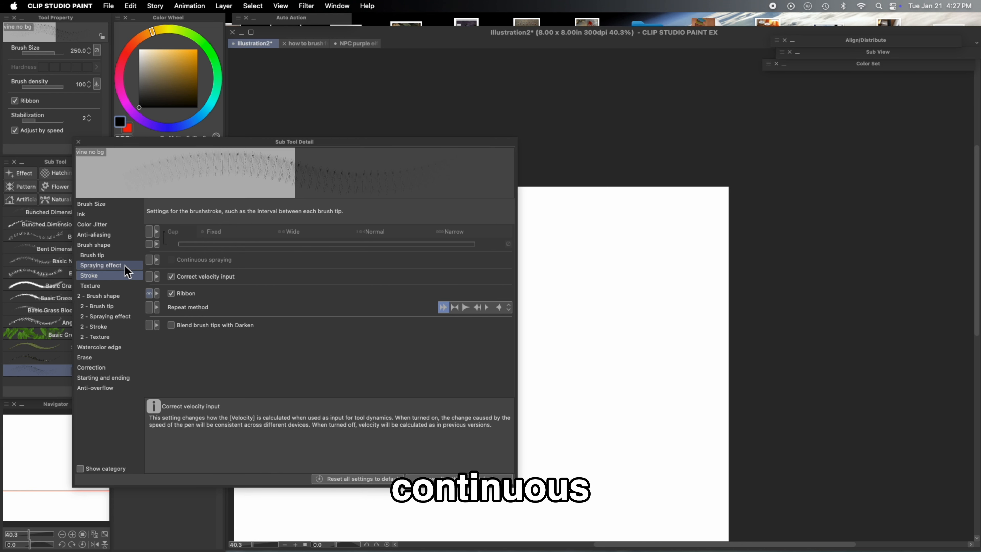
click(110, 256)
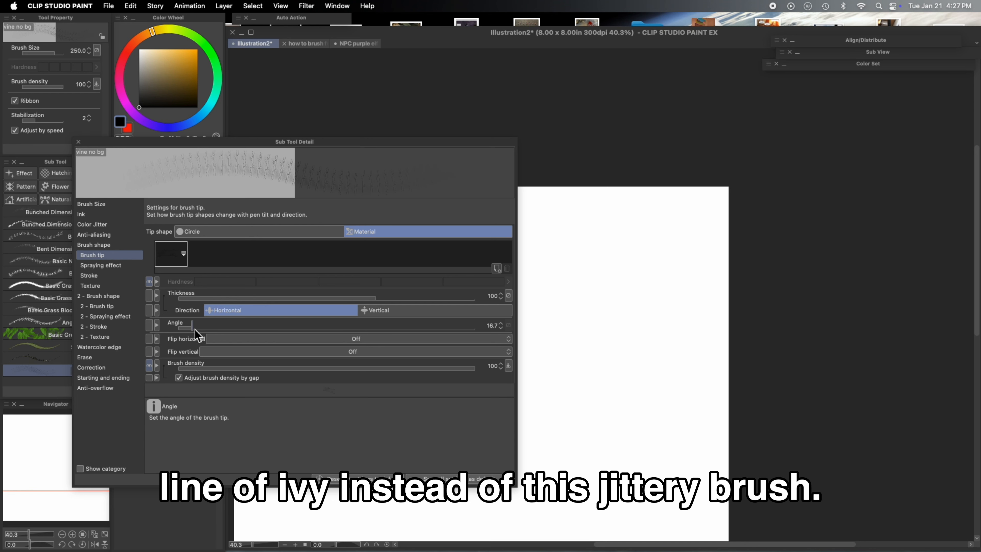
drag(225, 331, 234, 331)
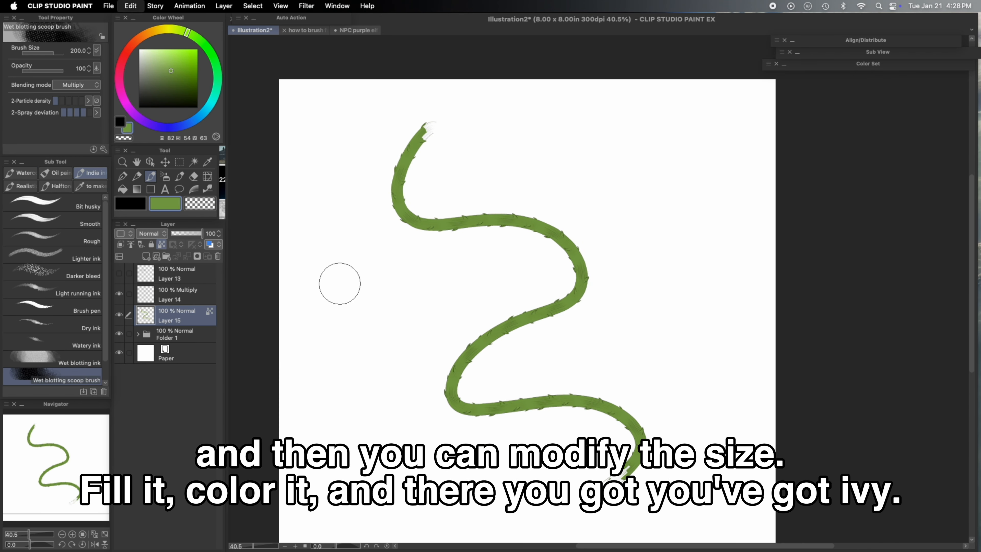
- Soften the ends of the painted vine with the Wet blotting ink brush
mouse_move(339, 280)
mouse_down()
mouse_move(550, 309)
mouse_move(532, 412)
mouse_move(633, 464)
mouse_up()
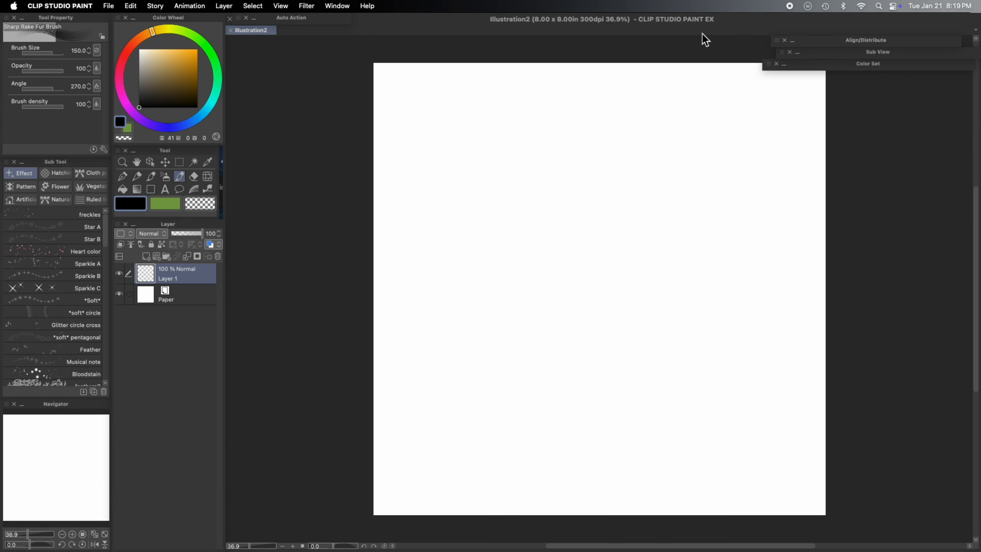
click(151, 176)
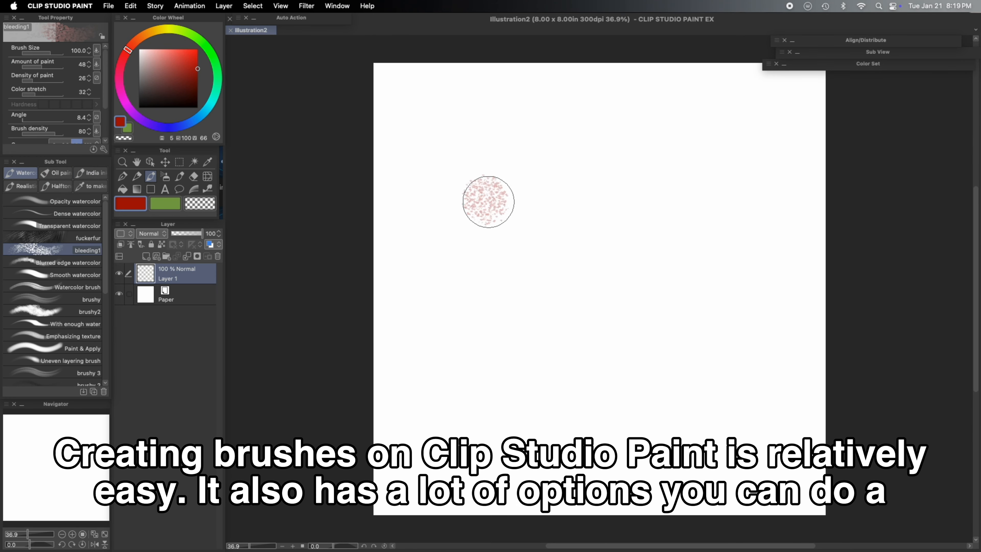
mouse_move(487, 197)
mouse_down()
mouse_move(490, 208)
mouse_move(479, 140)
mouse_move(478, 175)
mouse_move(502, 216)
mouse_up()
- On a new canvas, paint a red zigzag with the brushy2 watercolor brush
click(77, 312)
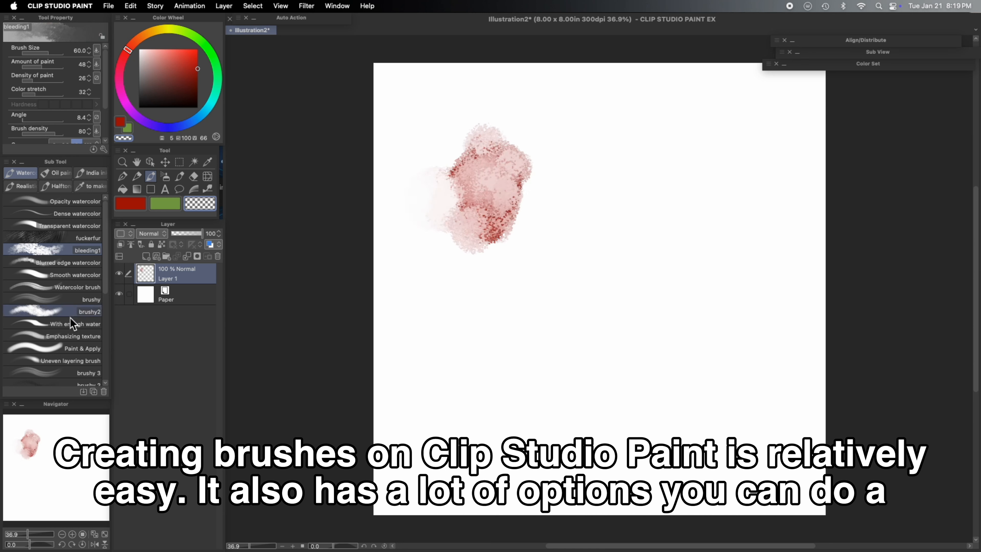
click(130, 203)
drag(428, 264, 558, 419)
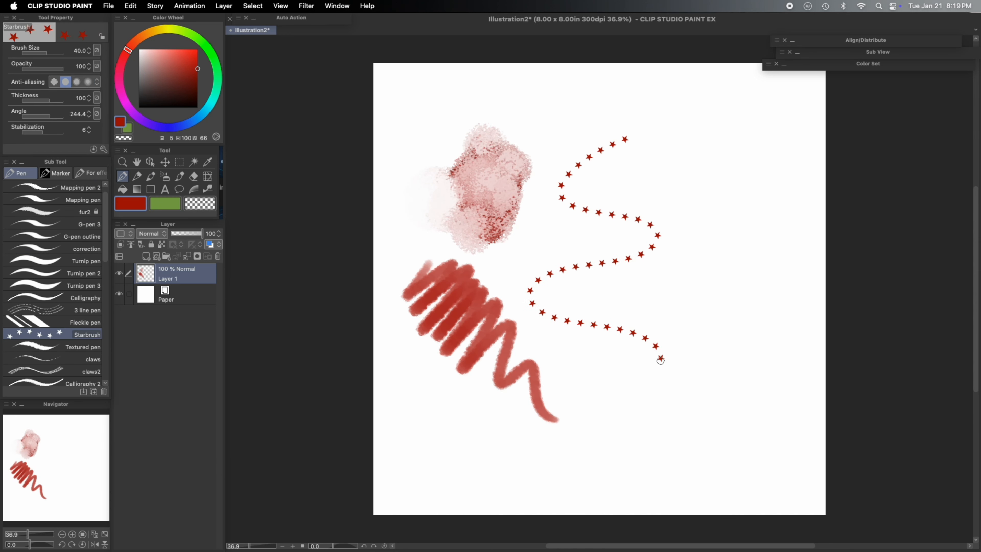
- Draw a trail of stars and a trail of paw prints down the canvas
drag(657, 357, 632, 457)
drag(665, 123, 713, 472)
- Switch to the Decoration tool and draw a thanksgiving garland diagonally across the canvas
click(165, 176)
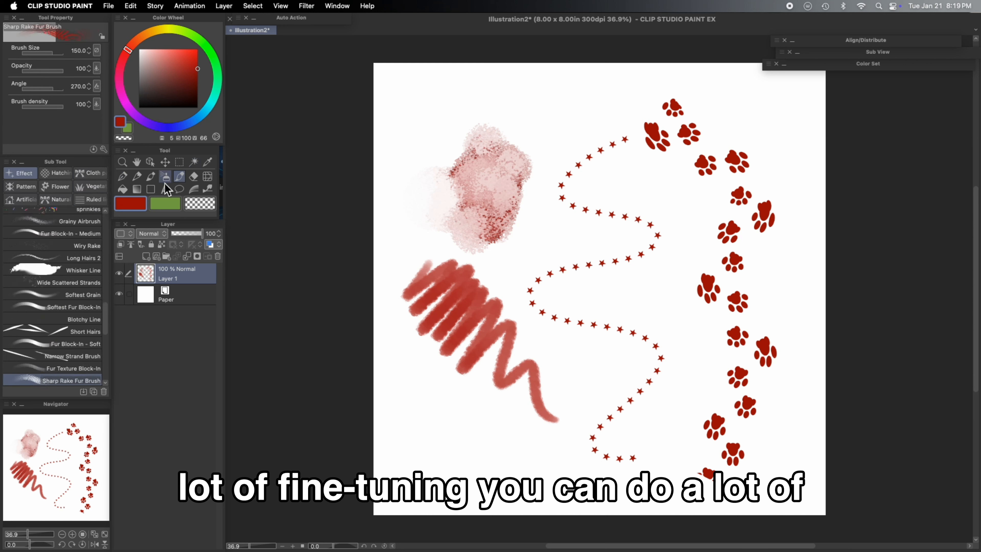
click(179, 176)
click(54, 331)
drag(407, 93, 829, 382)
- Draw a second thanksgiving garland stroke from the upper right and a witches lace stroke across the top
click(62, 344)
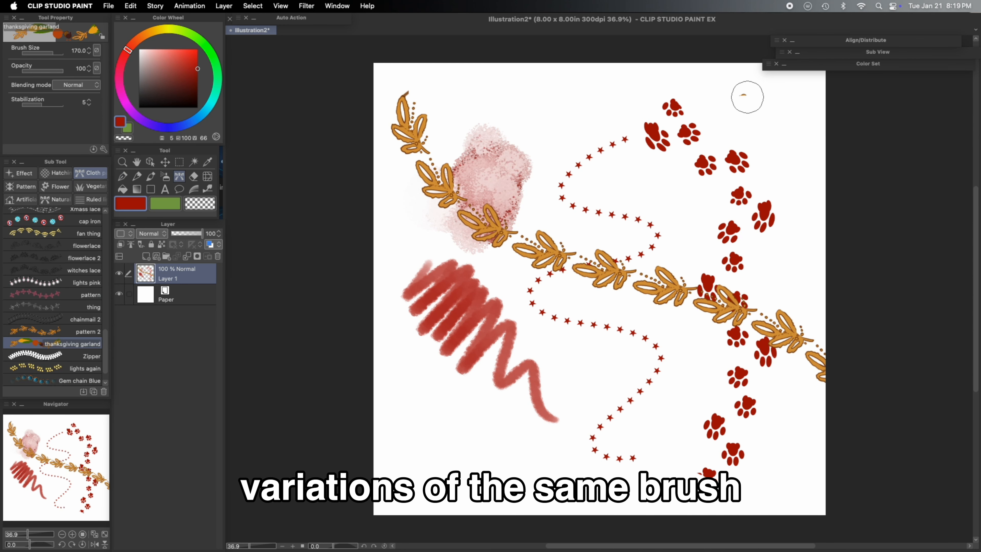
drag(747, 94, 372, 481)
click(63, 356)
click(72, 272)
mouse_move(585, 112)
mouse_down()
mouse_move(695, 261)
mouse_move(830, 285)
mouse_up()
- Draw strokes with the fan thing and pattern decoration brushes across the canvas
click(73, 233)
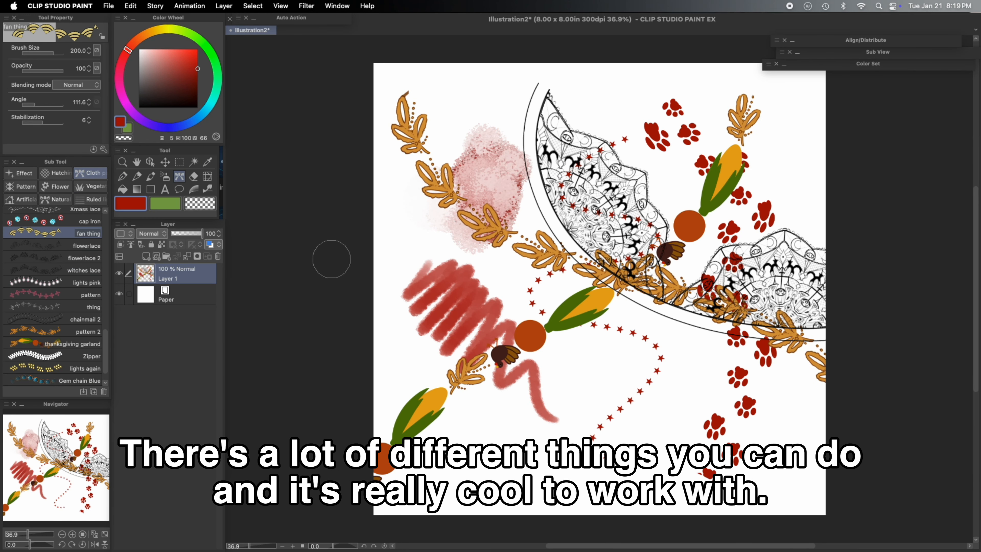
drag(367, 261, 715, 518)
click(80, 295)
mouse_move(296, 234)
mouse_down()
mouse_move(657, 276)
mouse_move(836, 240)
mouse_up()
- Draw a lights pink stroke, then pick another decoration brush from the list and draw with it
click(86, 283)
drag(365, 190, 832, 168)
drag(106, 347, 106, 313)
click(92, 261)
mouse_move(445, 270)
mouse_down()
mouse_move(780, 272)
mouse_move(541, 348)
mouse_move(650, 322)
mouse_move(769, 209)
mouse_move(579, 174)
mouse_move(745, 332)
mouse_move(432, 338)
mouse_move(416, 193)
mouse_move(515, 83)
mouse_move(394, 416)
mouse_up()
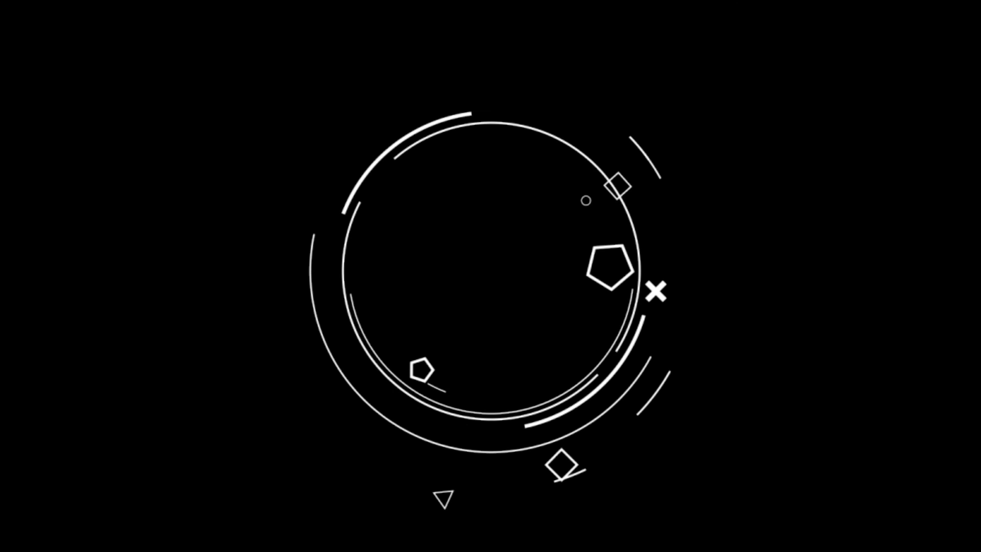